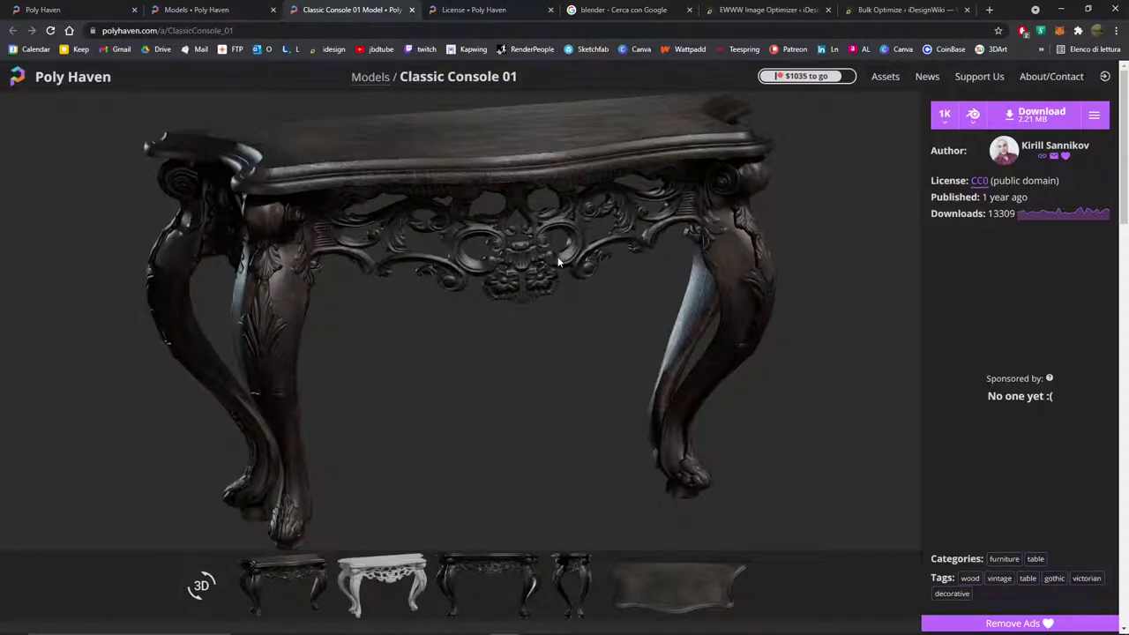
- Search Google for 'poly haven' and open the official polyhaven.com result
left_click(63, 11)
left_click(12, 30)
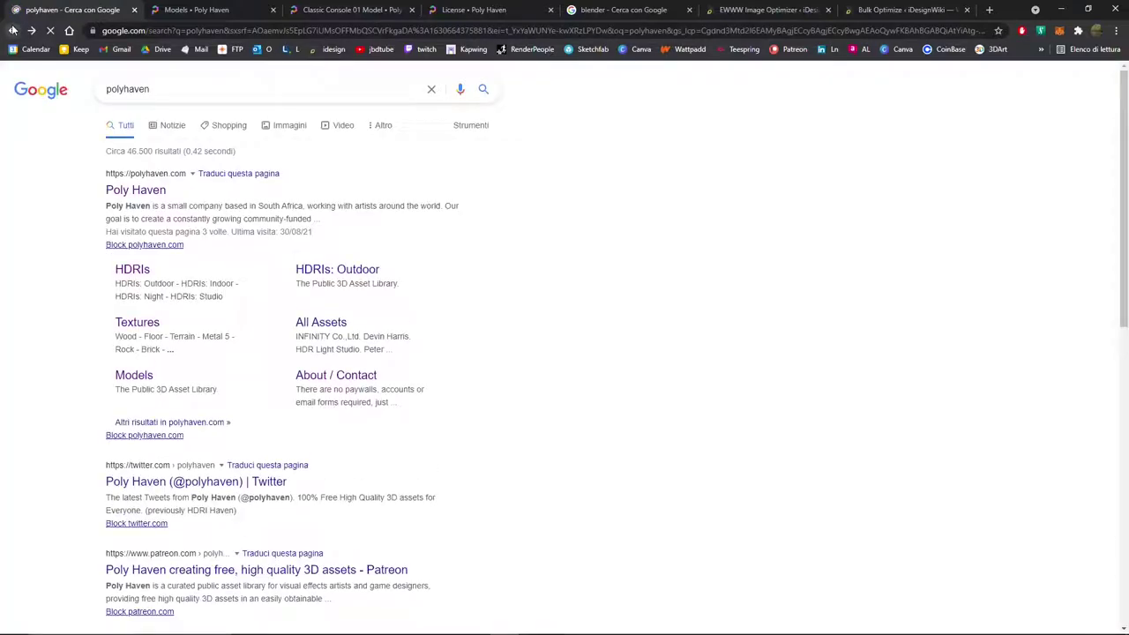
left_click(130, 89)
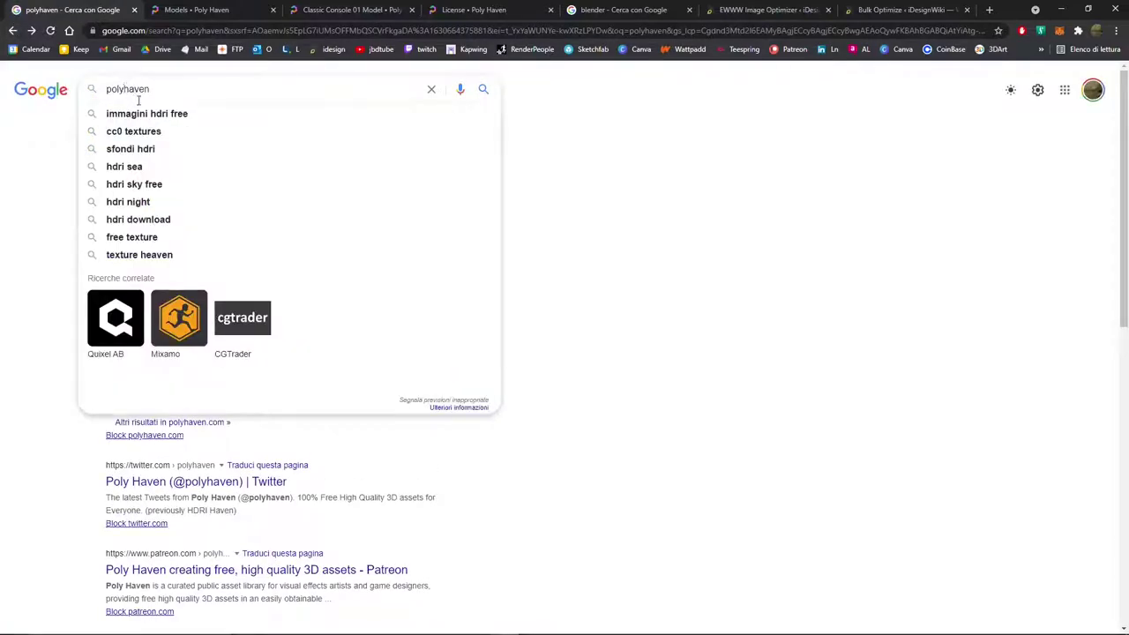
left_click(65, 151)
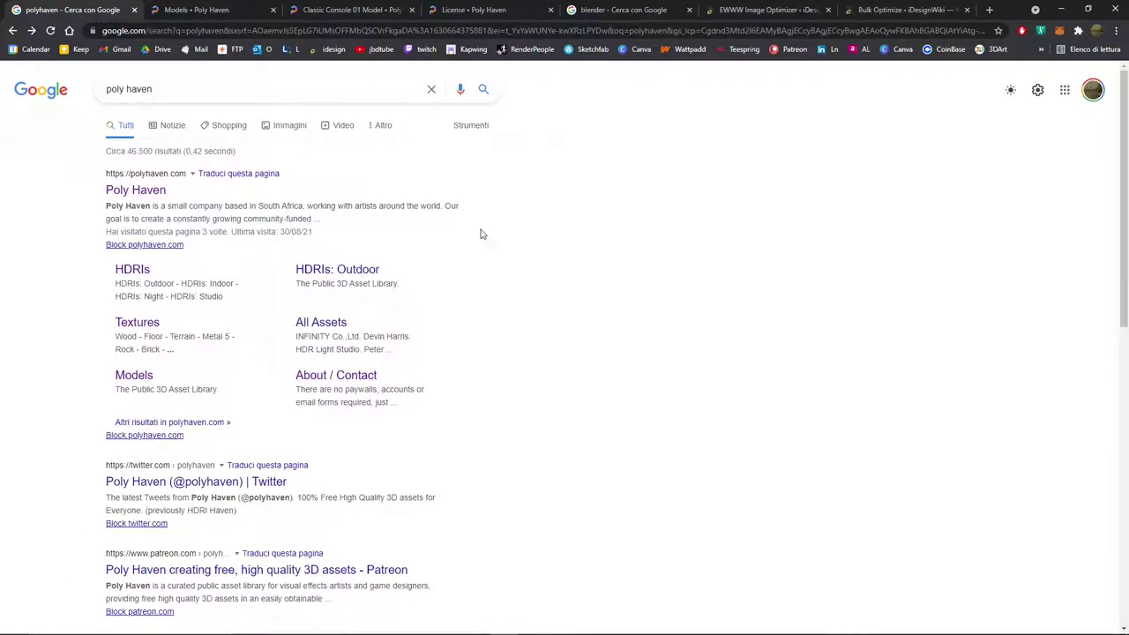
left_click(135, 192)
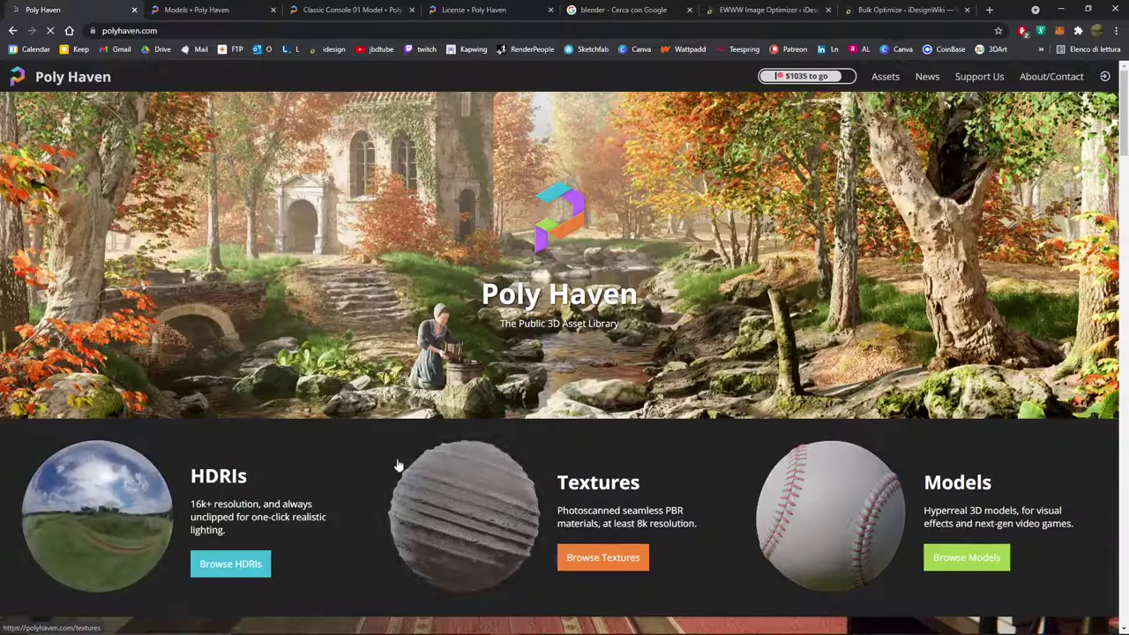
scroll(300, 421, "down", 2)
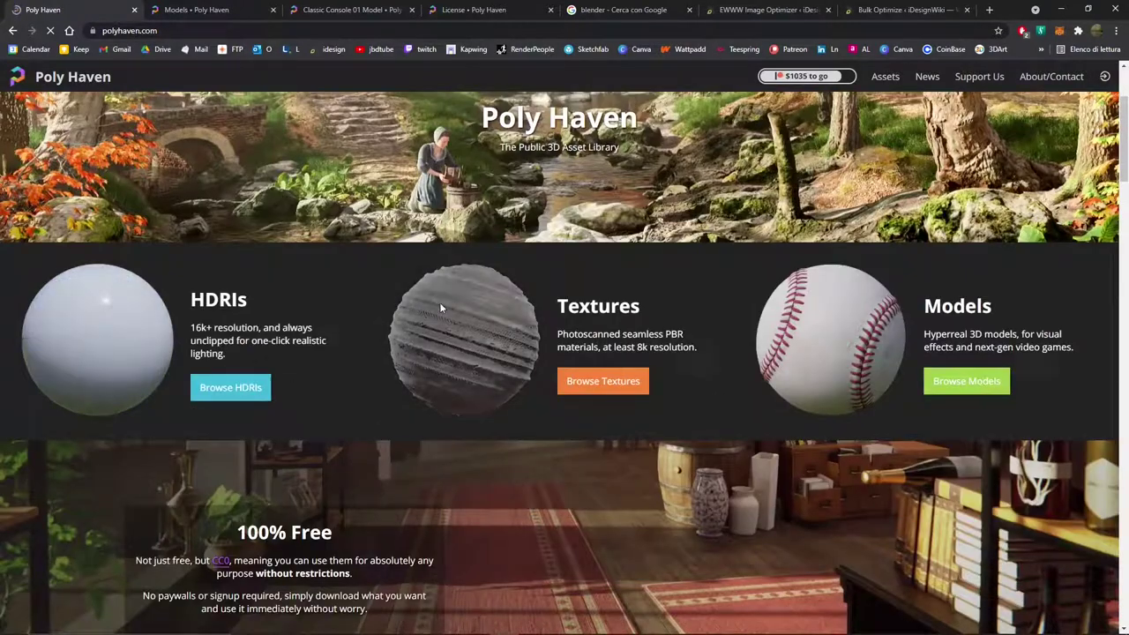
scroll(737, 364, "down", 2)
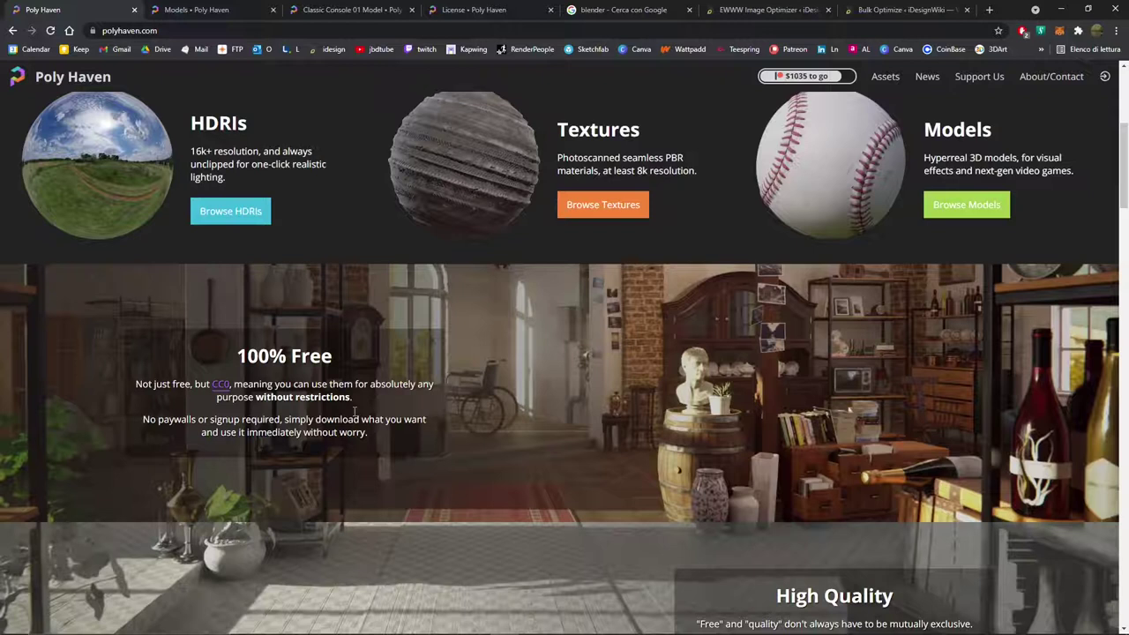
left_click_drag(239, 356, 309, 378)
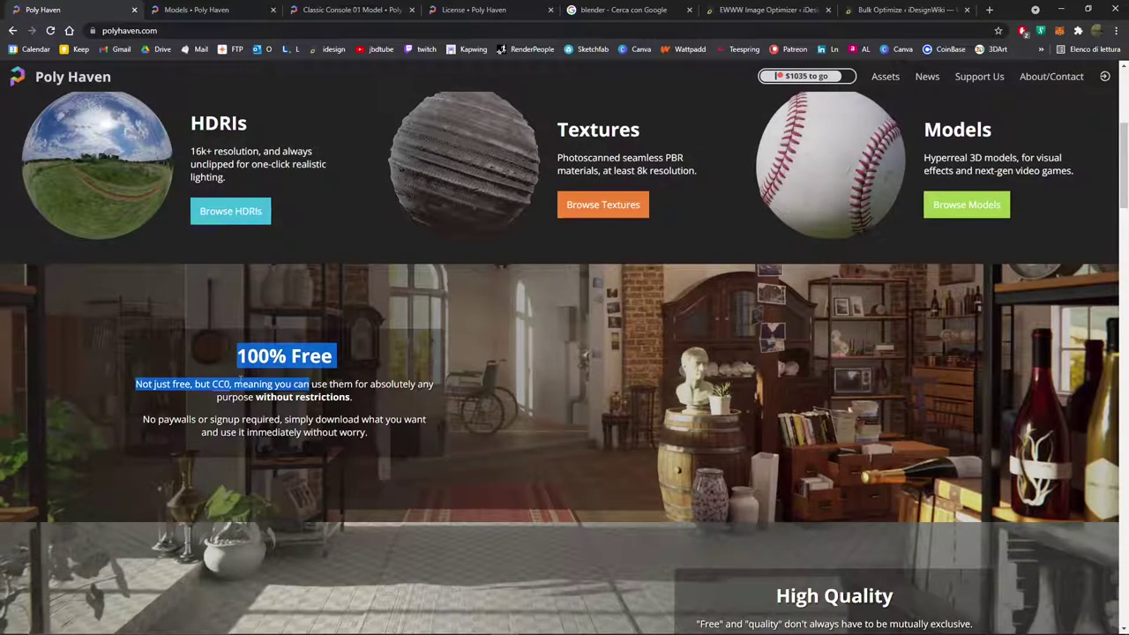
left_click_drag(235, 384, 413, 399)
left_click(371, 415)
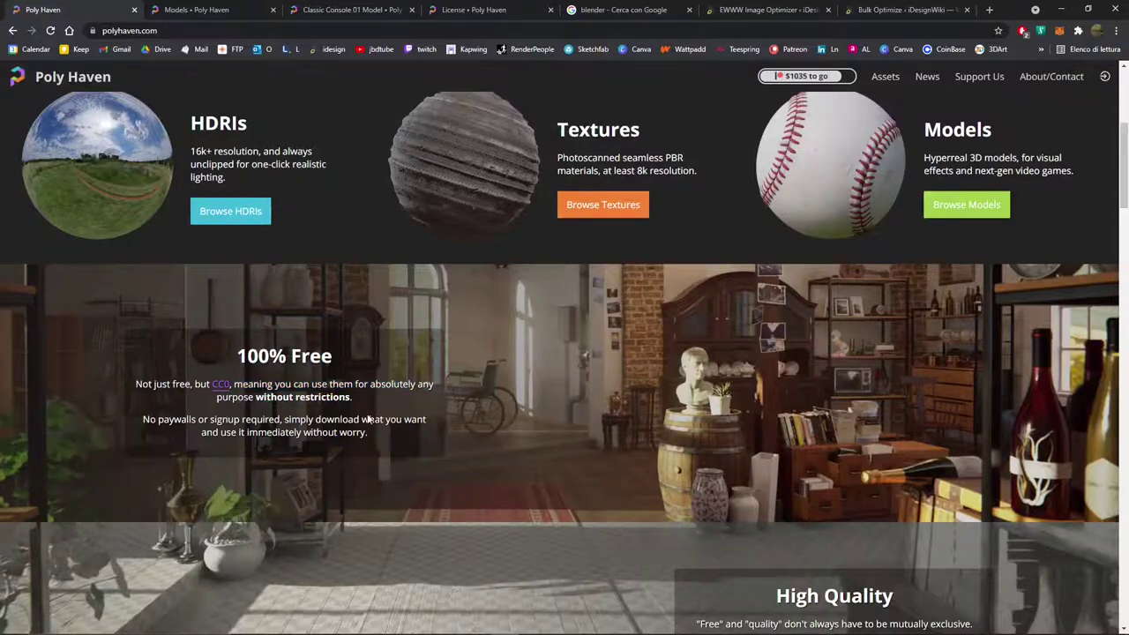
scroll(369, 422, "down", 4)
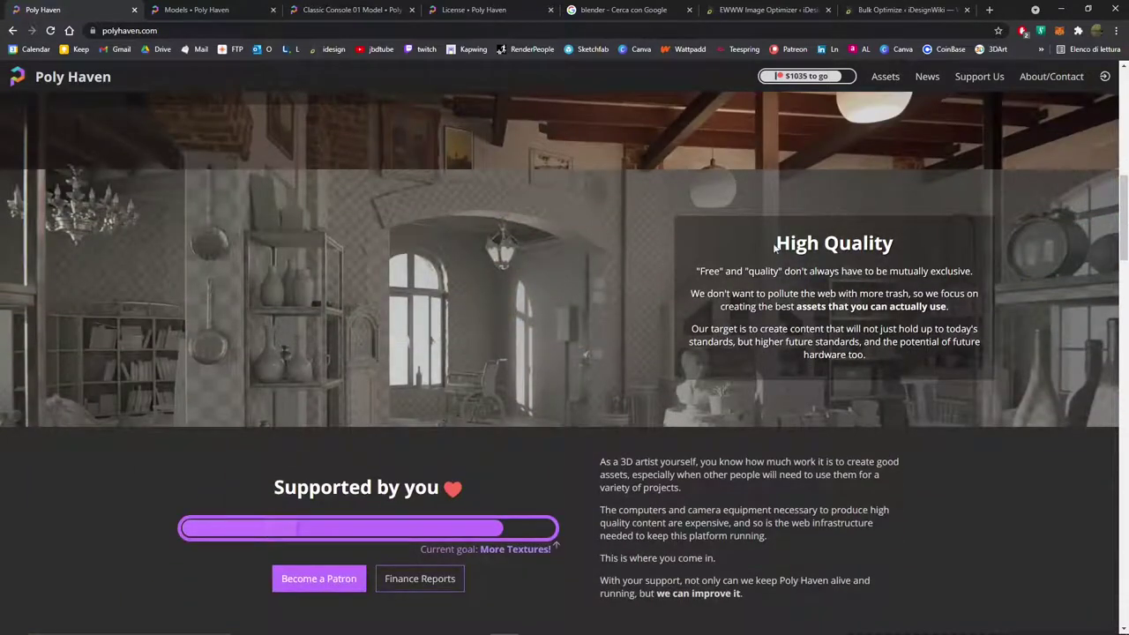
left_click_drag(774, 248, 911, 255)
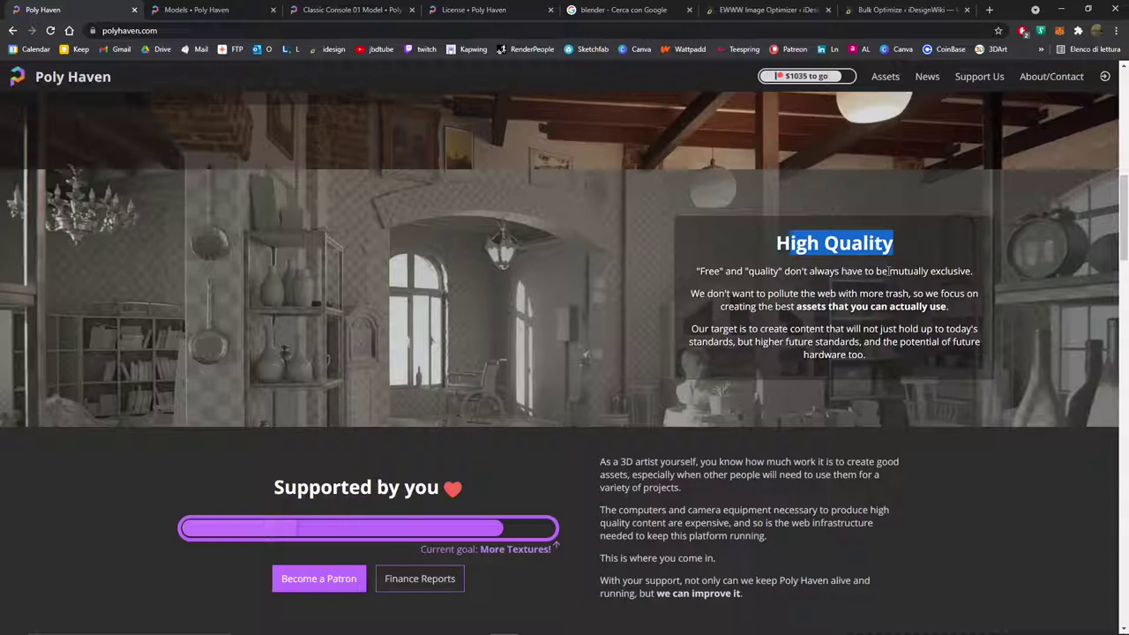
left_click(819, 271)
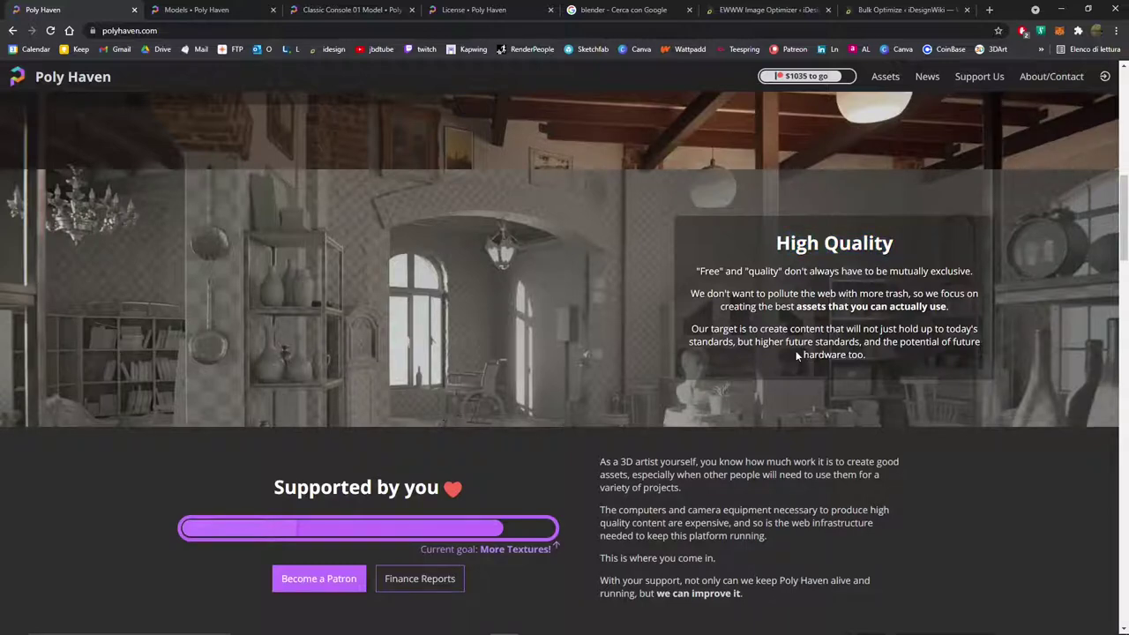
scroll(795, 350, "down", 1)
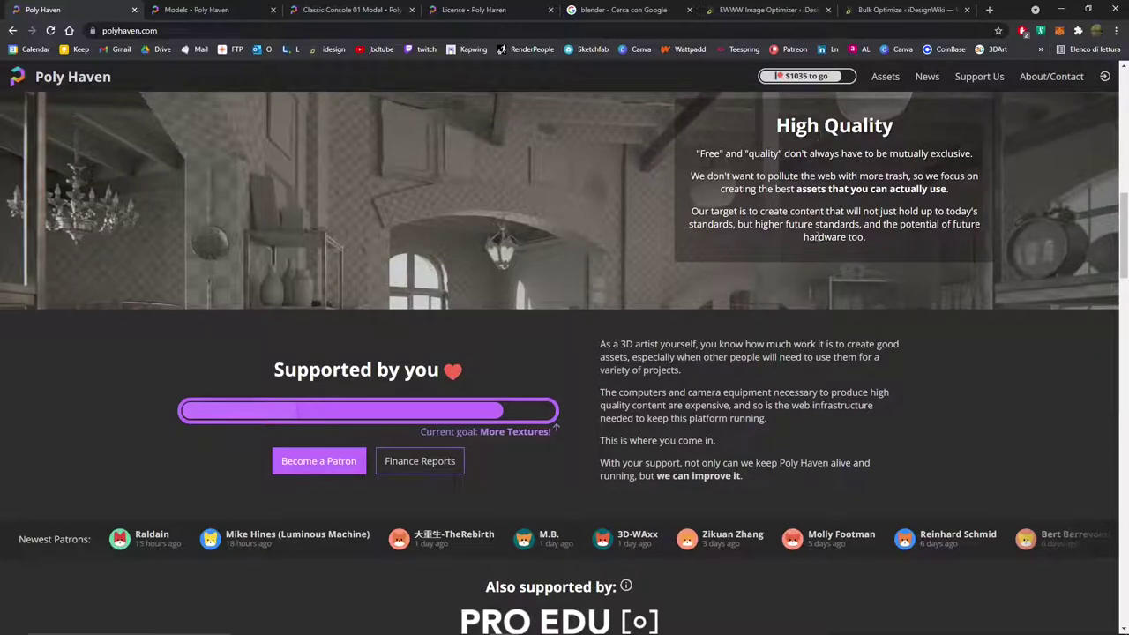
scroll(584, 350, "down", 1)
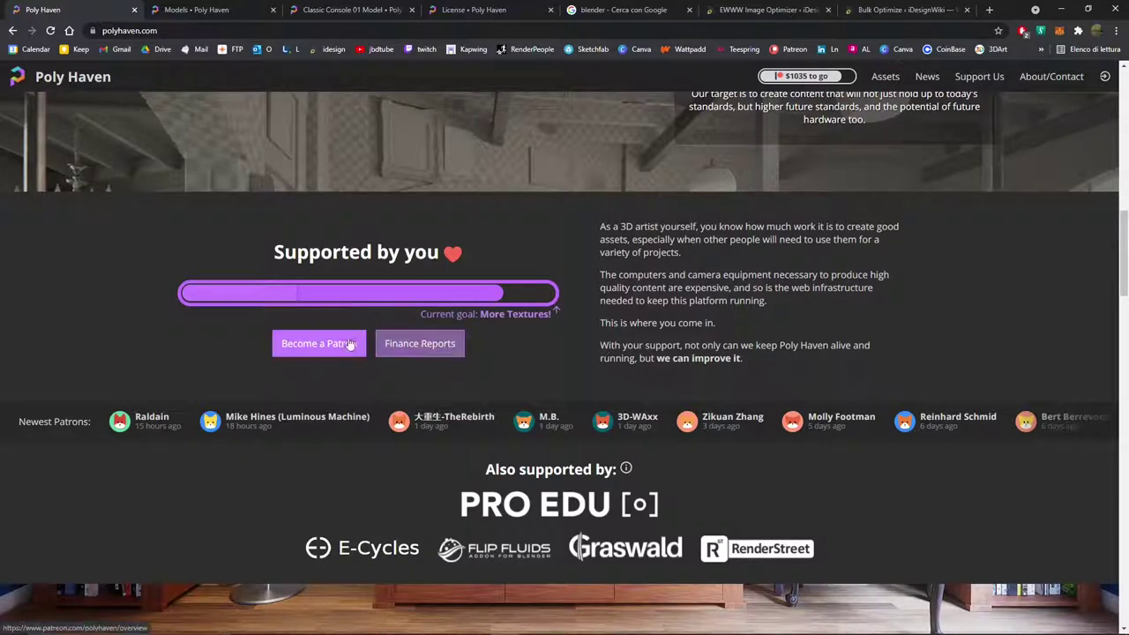
scroll(780, 304, "up", 12)
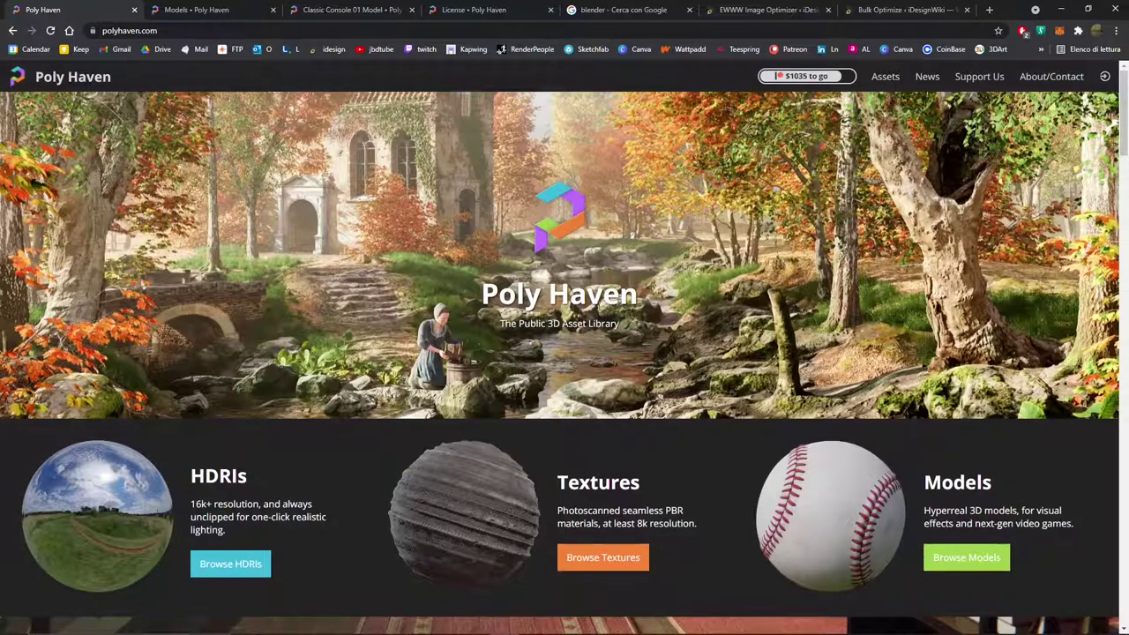
scroll(600, 304, "down", 1)
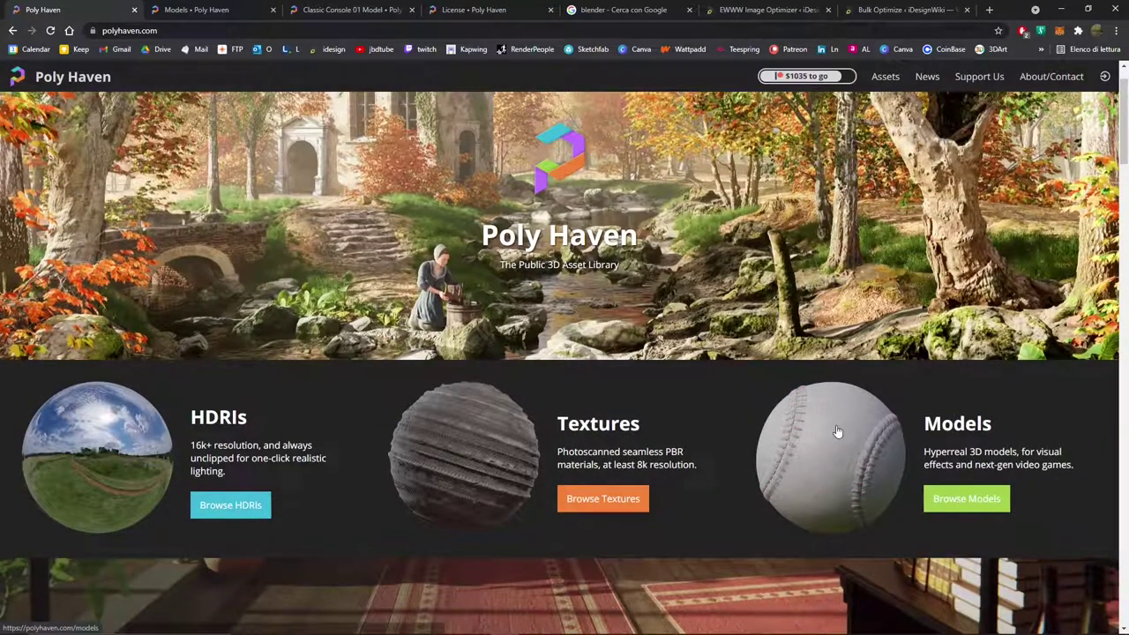
scroll(838, 431, "down", 2)
- Open the All Models catalogue (91 results, sorted by Hot) and scroll to the Classic Console 01 thumbnail
left_click(937, 382)
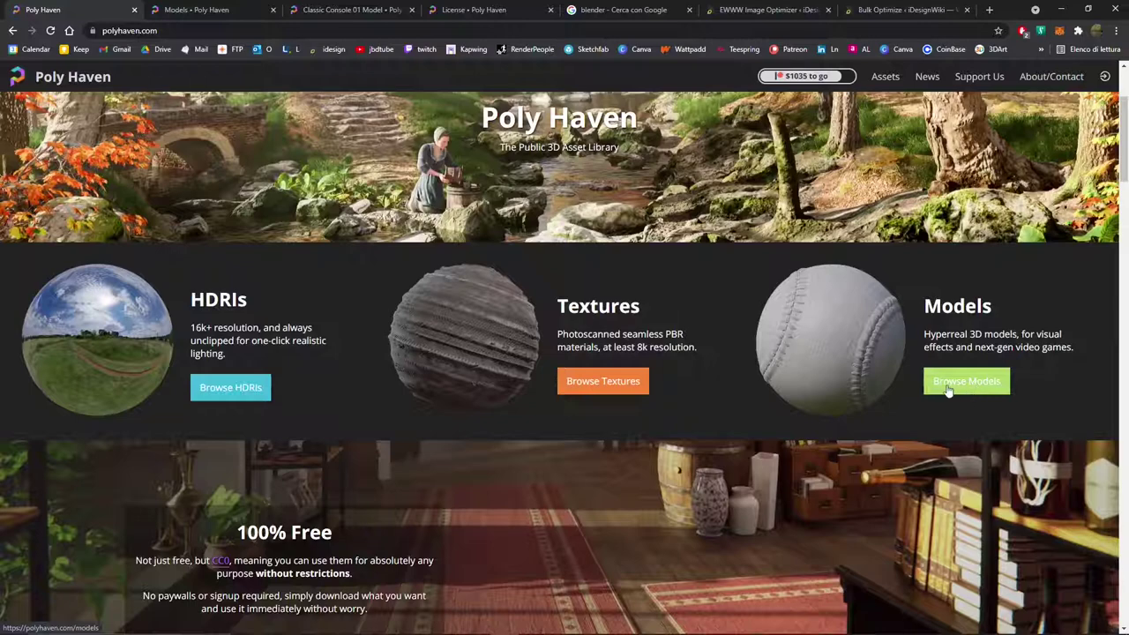
left_click(211, 10)
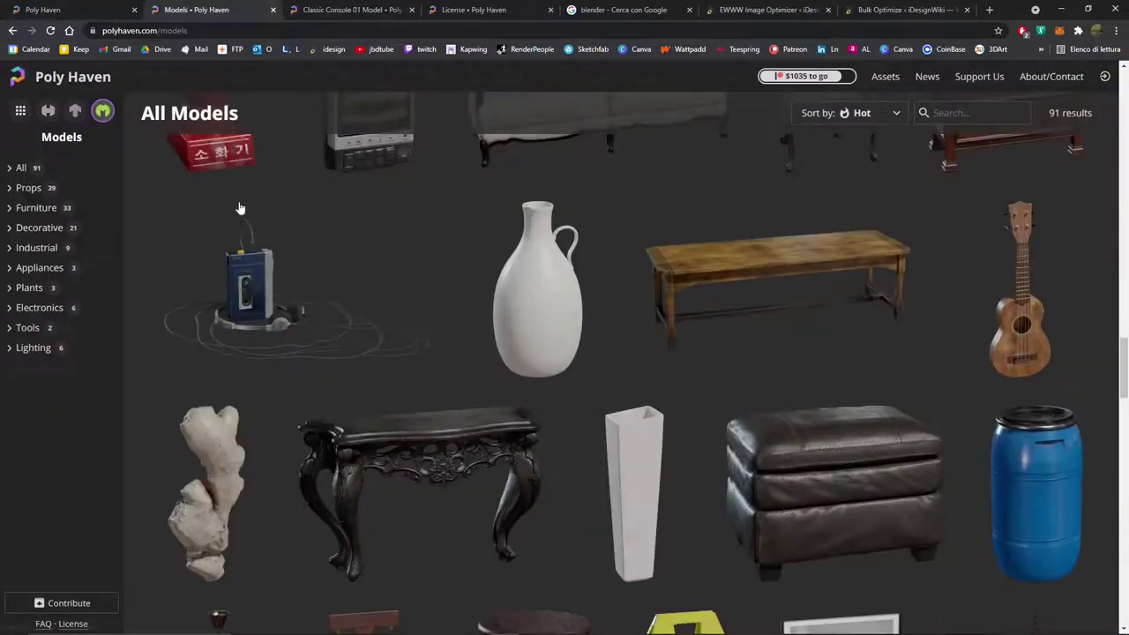
scroll(247, 247, "up", 12)
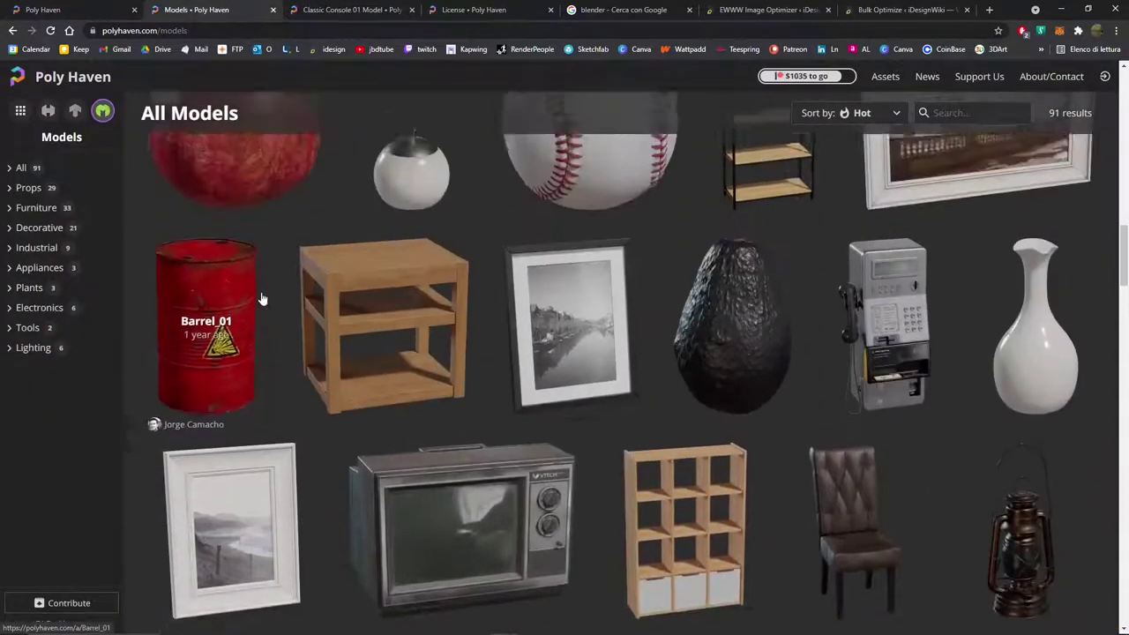
scroll(265, 298, "up", 8)
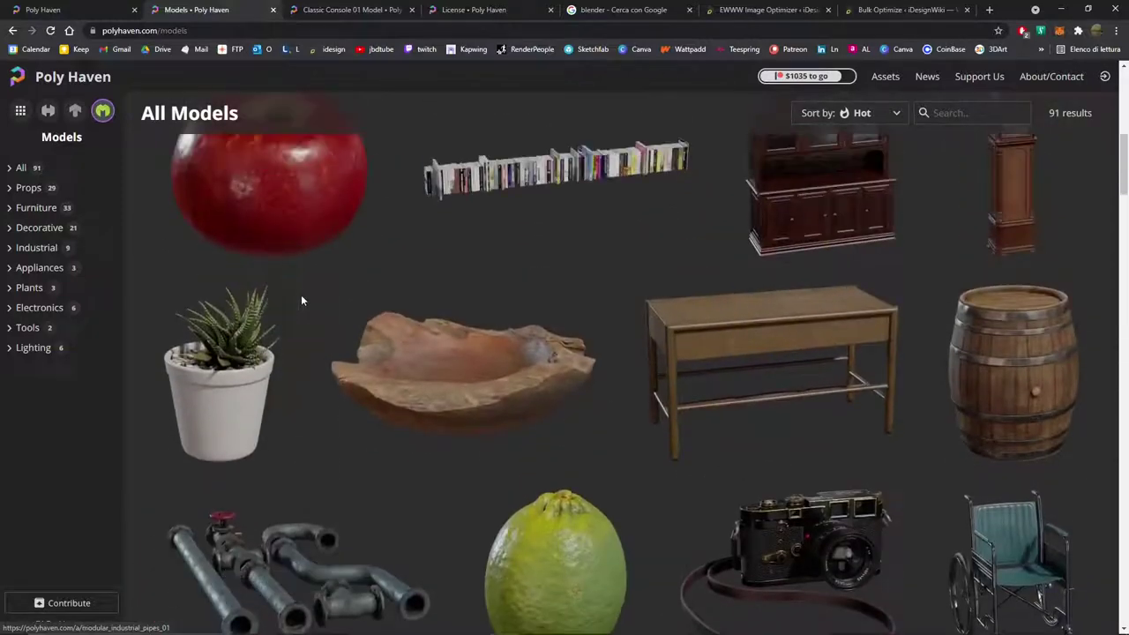
scroll(308, 300, "up", 7)
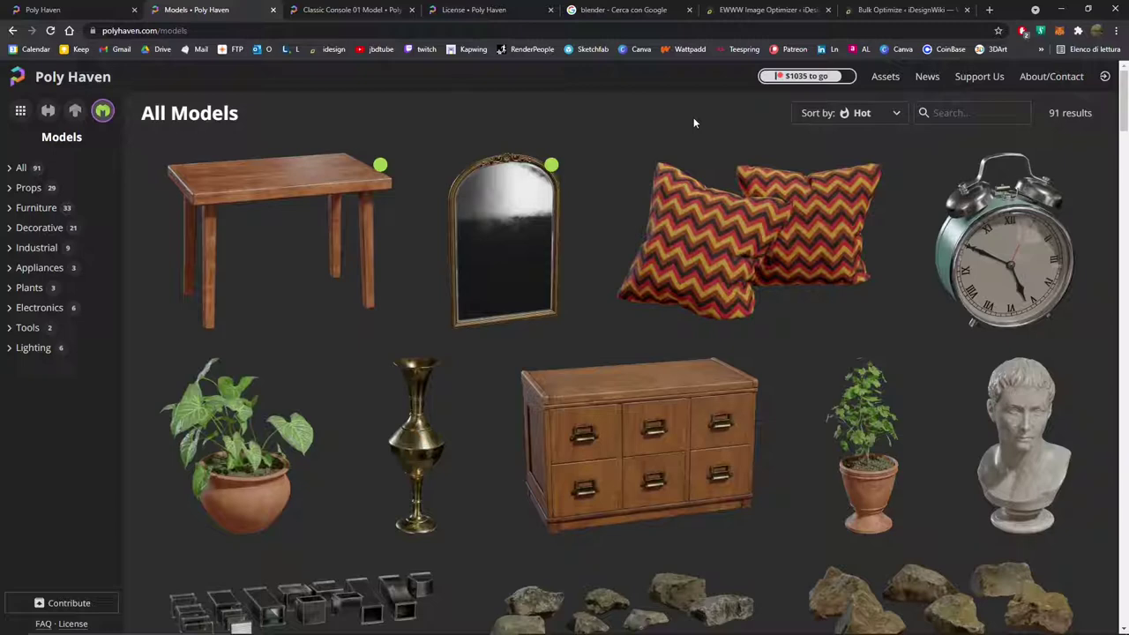
scroll(437, 357, "down", 3)
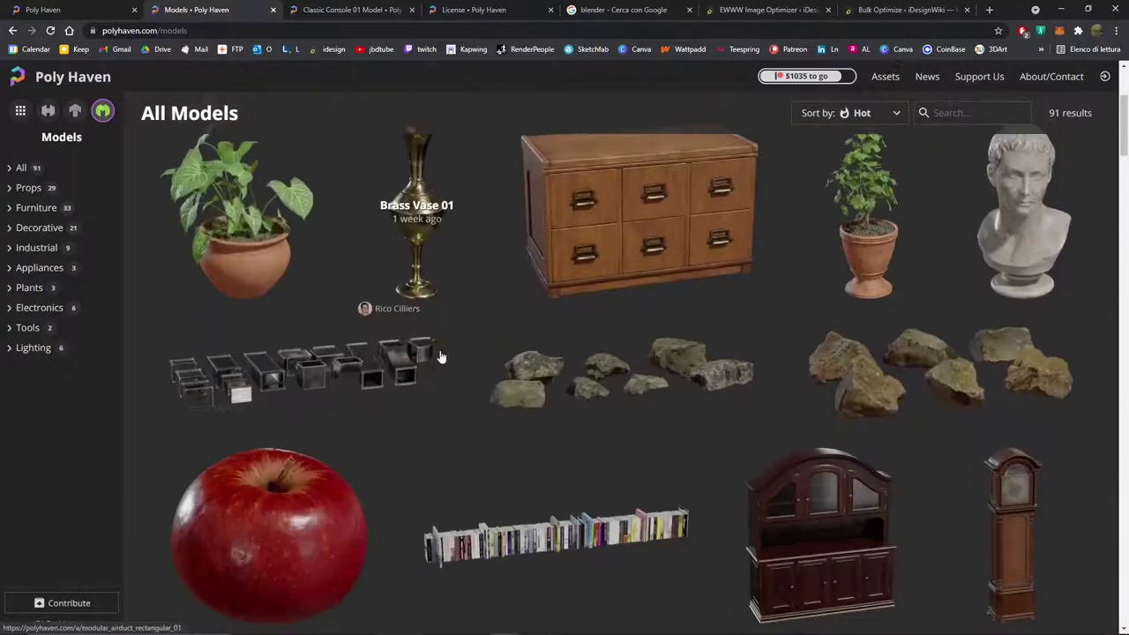
scroll(713, 335, "down", 2)
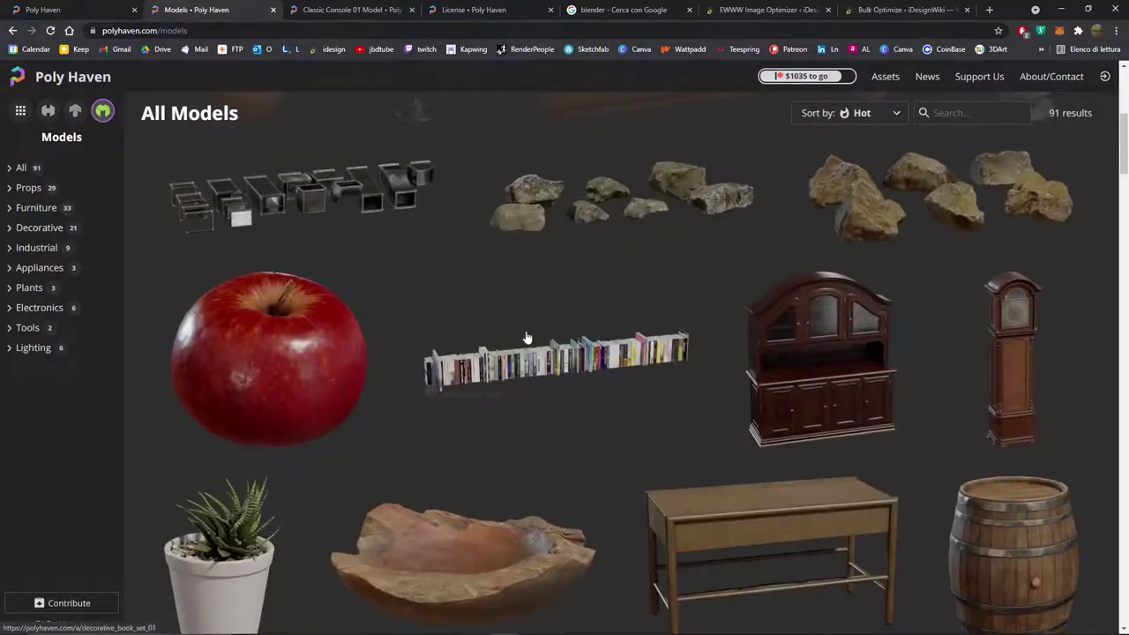
scroll(527, 338, "down", 8)
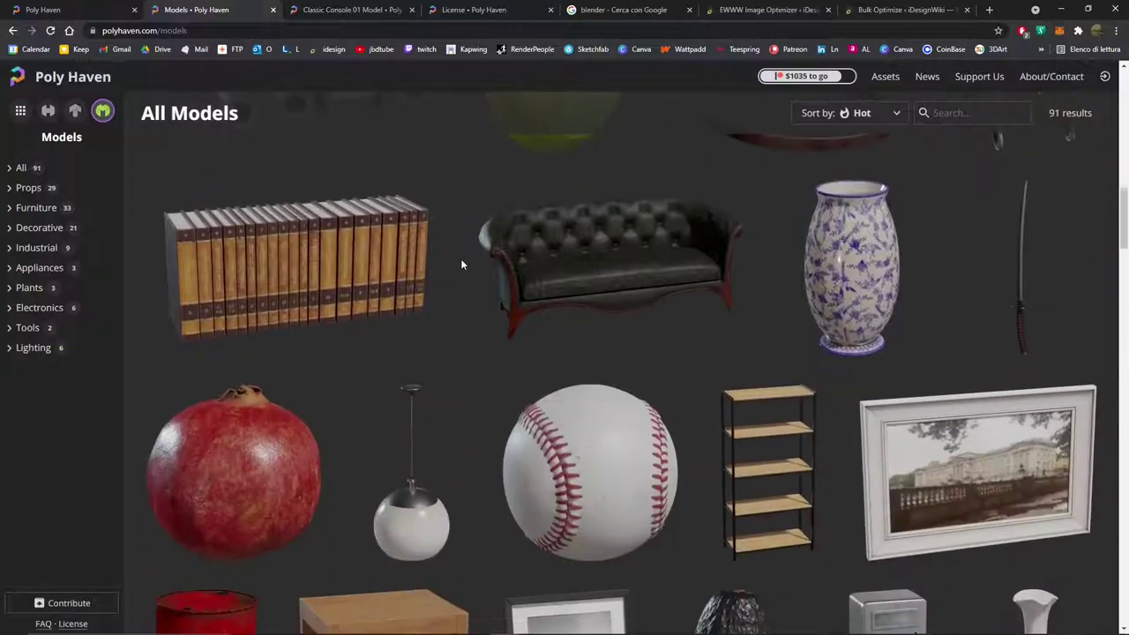
scroll(461, 263, "down", 6)
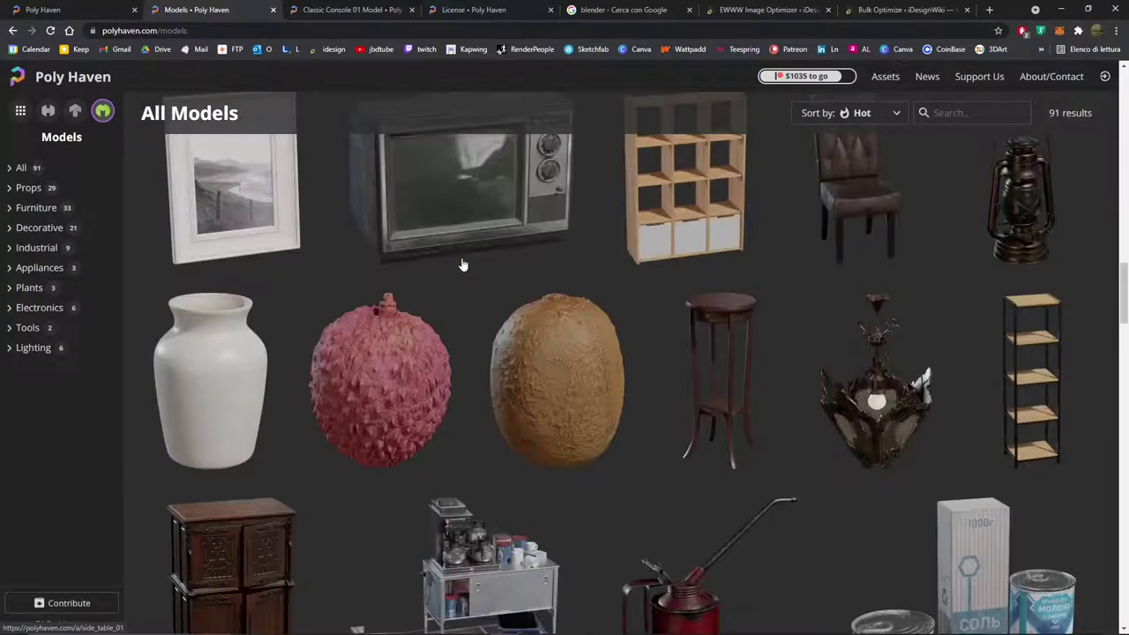
scroll(460, 263, "down", 5)
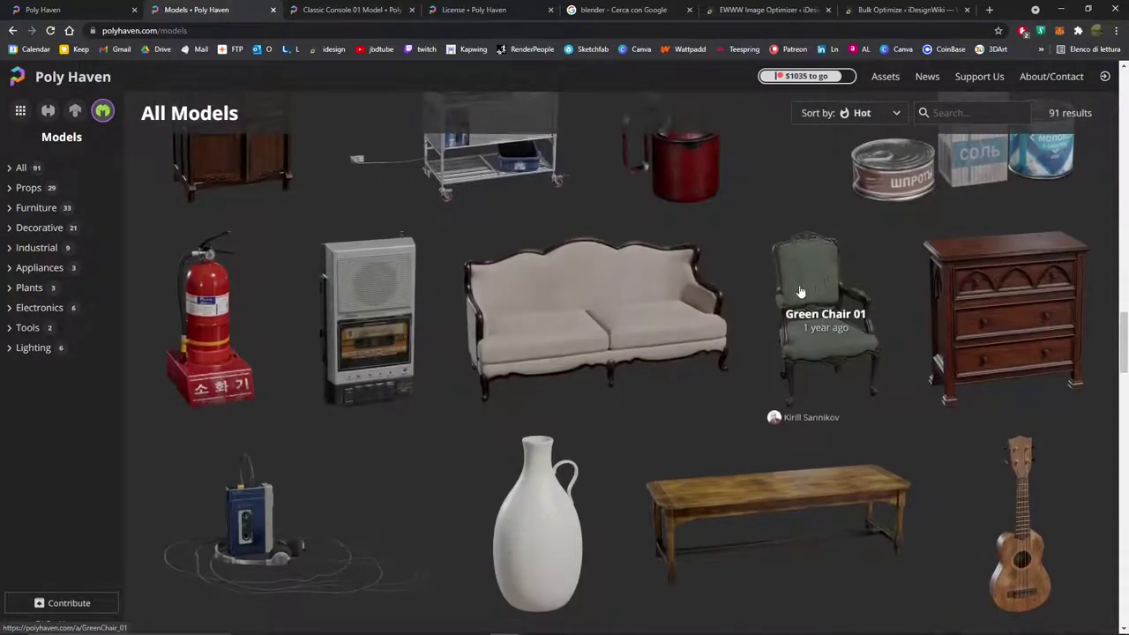
scroll(800, 291, "down", 6)
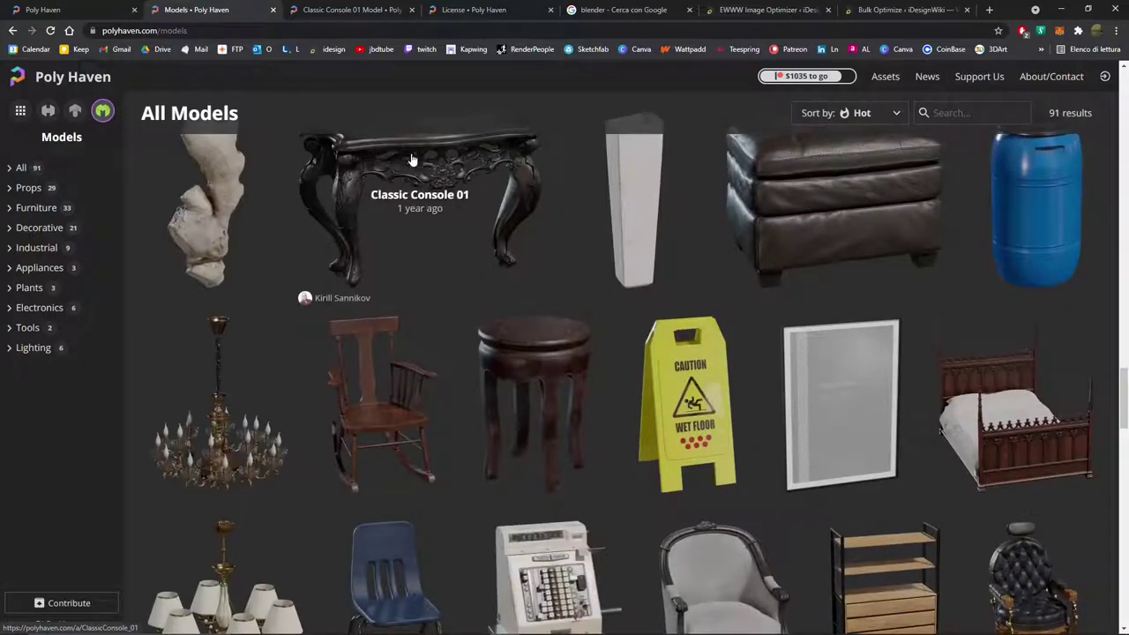
scroll(505, 362, "down", 4)
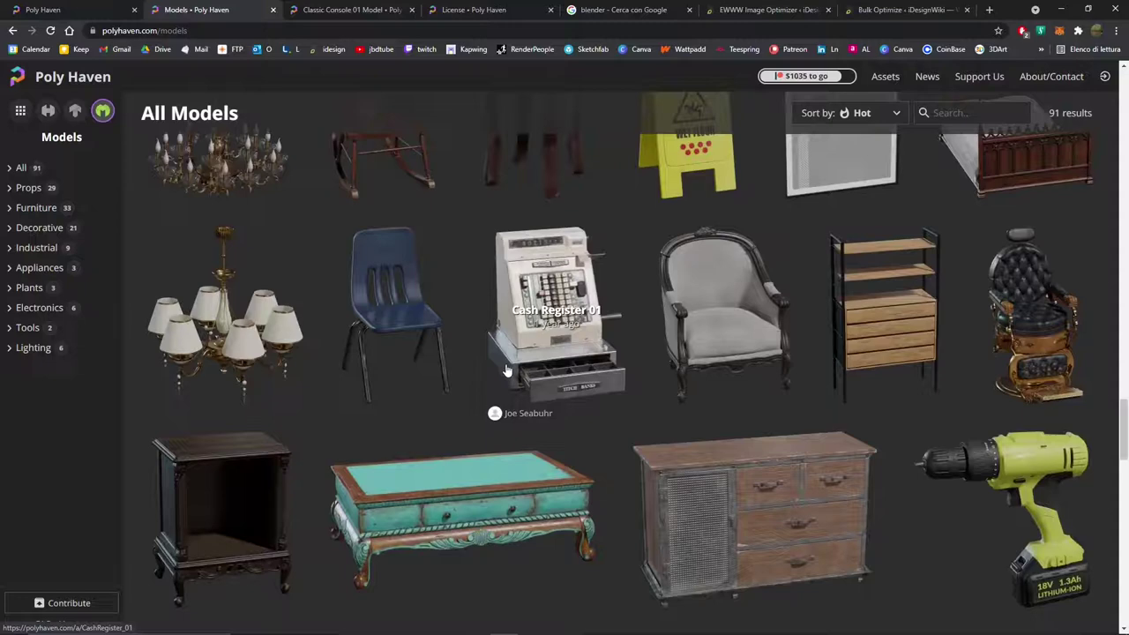
scroll(507, 371, "up", 5)
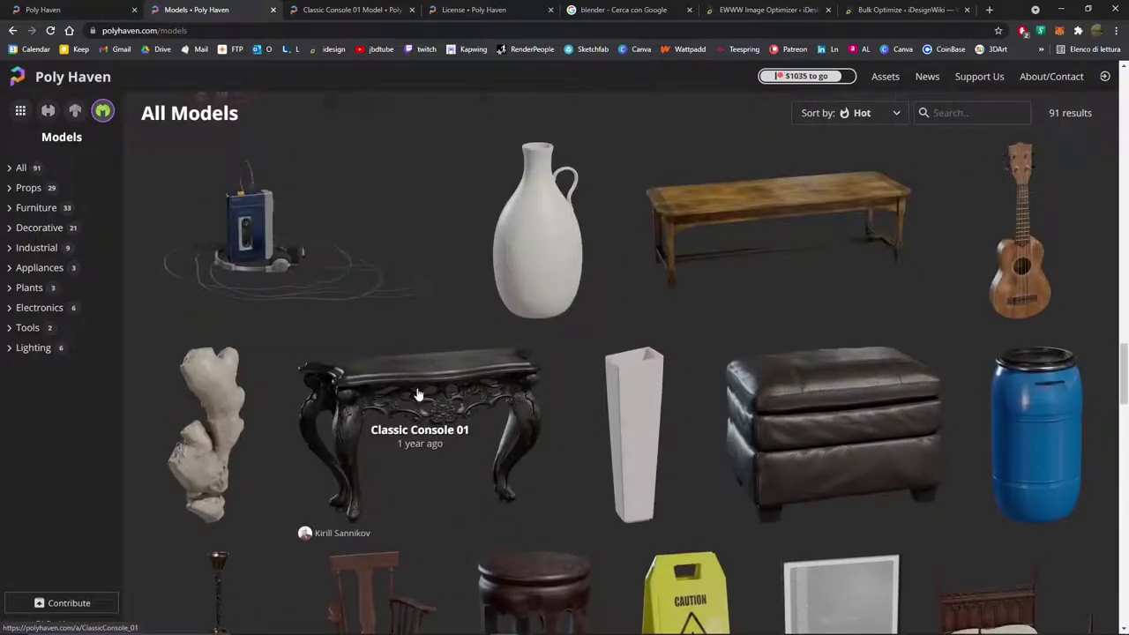
- Open the Classic Console 01 model page and scroll through its details
left_click(357, 9)
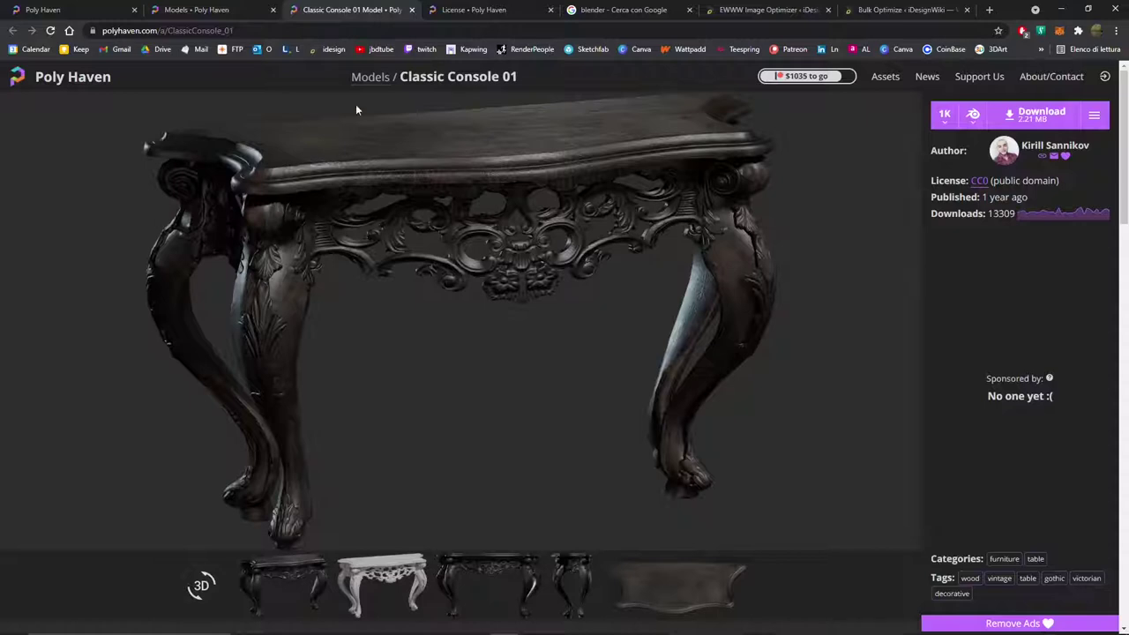
scroll(336, 384, "down", 1)
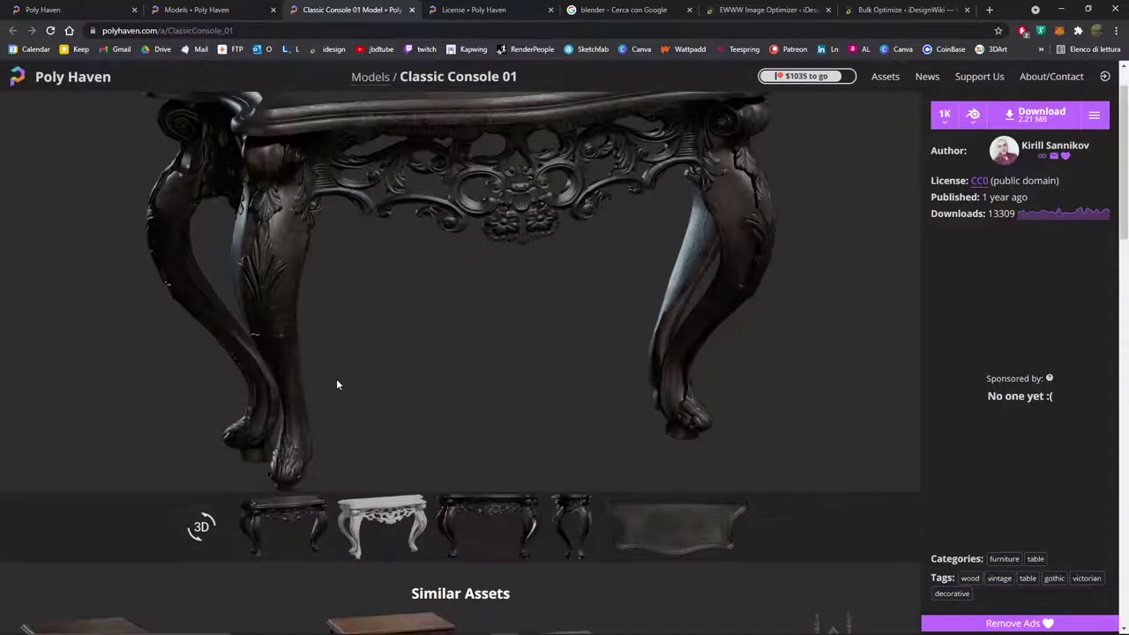
scroll(337, 384, "up", 1)
scroll(309, 429, "down", 1)
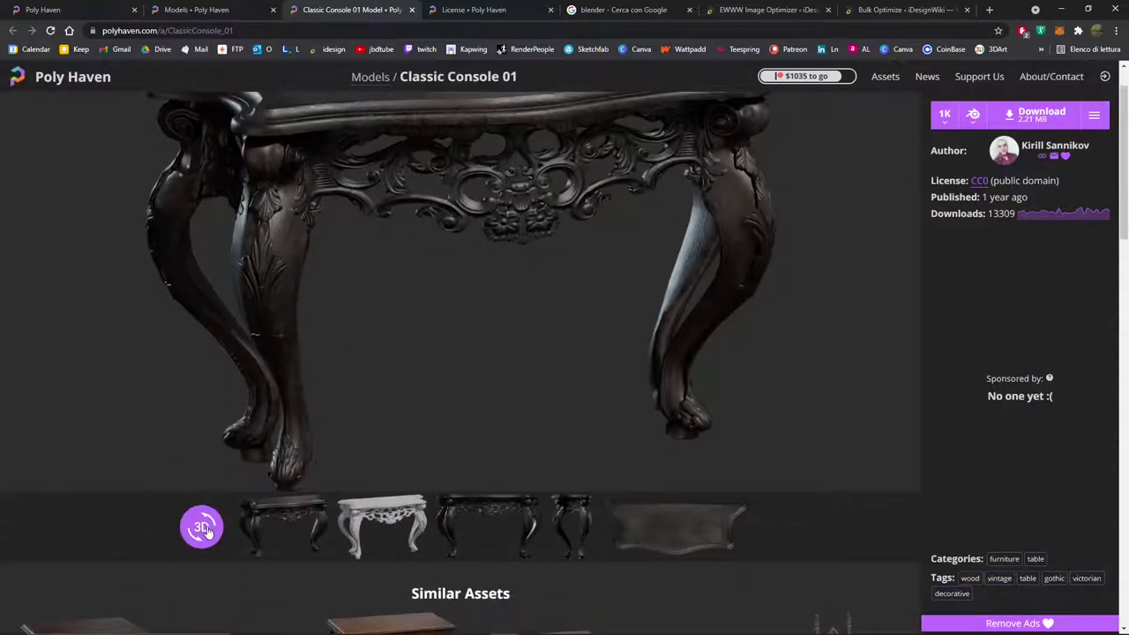
- Load the console in the 3D viewer and orbit and zoom to front and three-quarter views
left_click(216, 529)
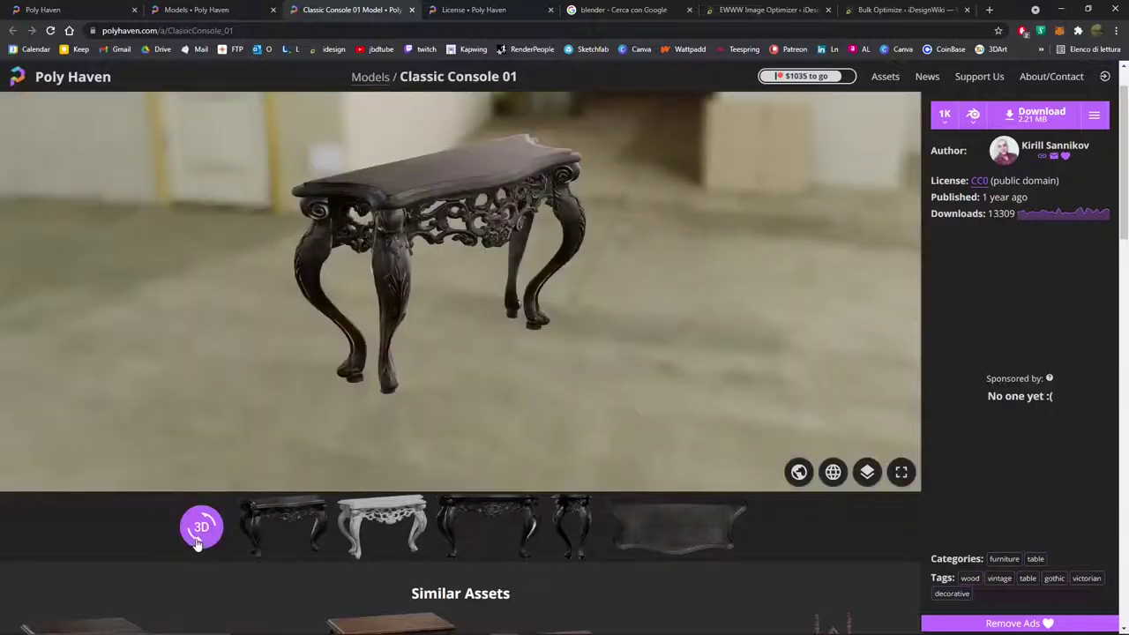
left_click_drag(505, 295, 434, 285)
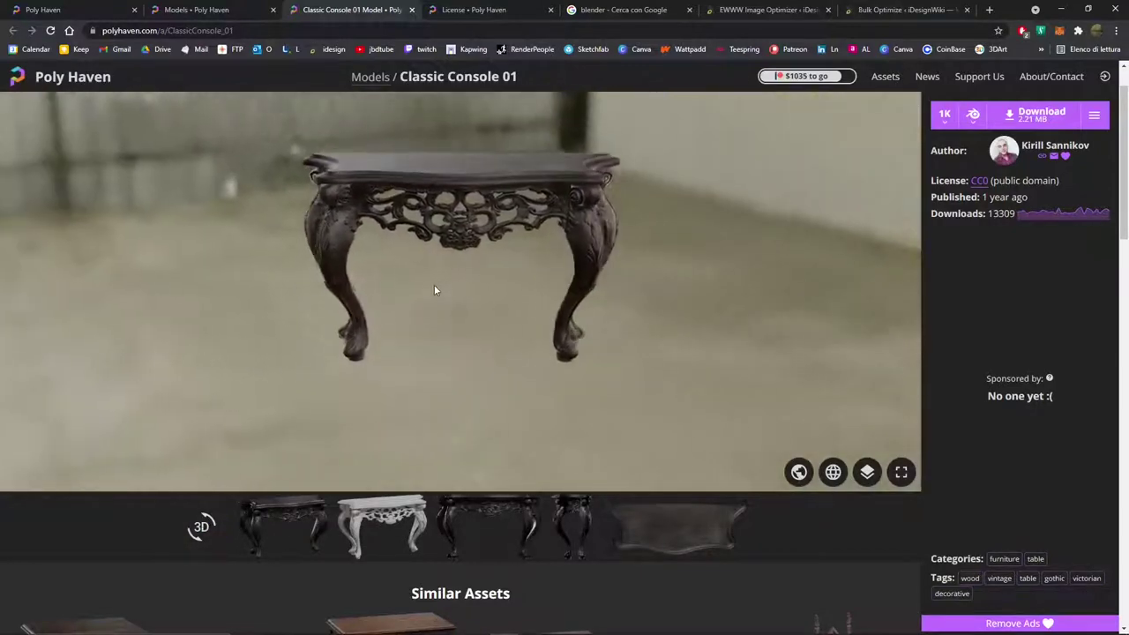
left_click_drag(463, 229, 473, 255)
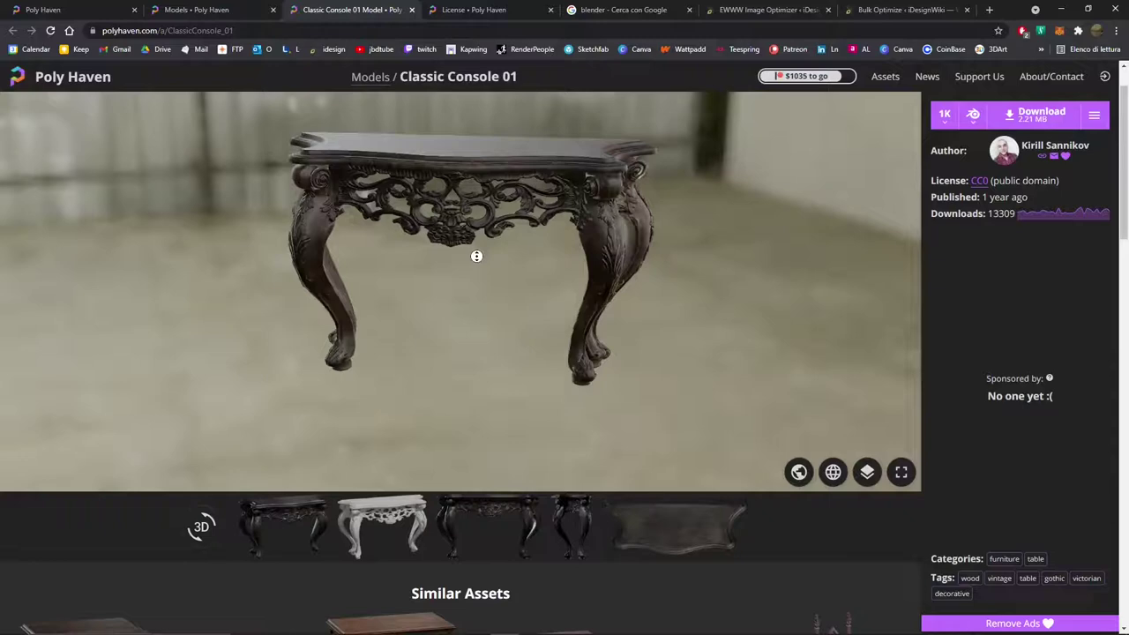
scroll(486, 252, "down", 5)
scroll(494, 255, "up", 5)
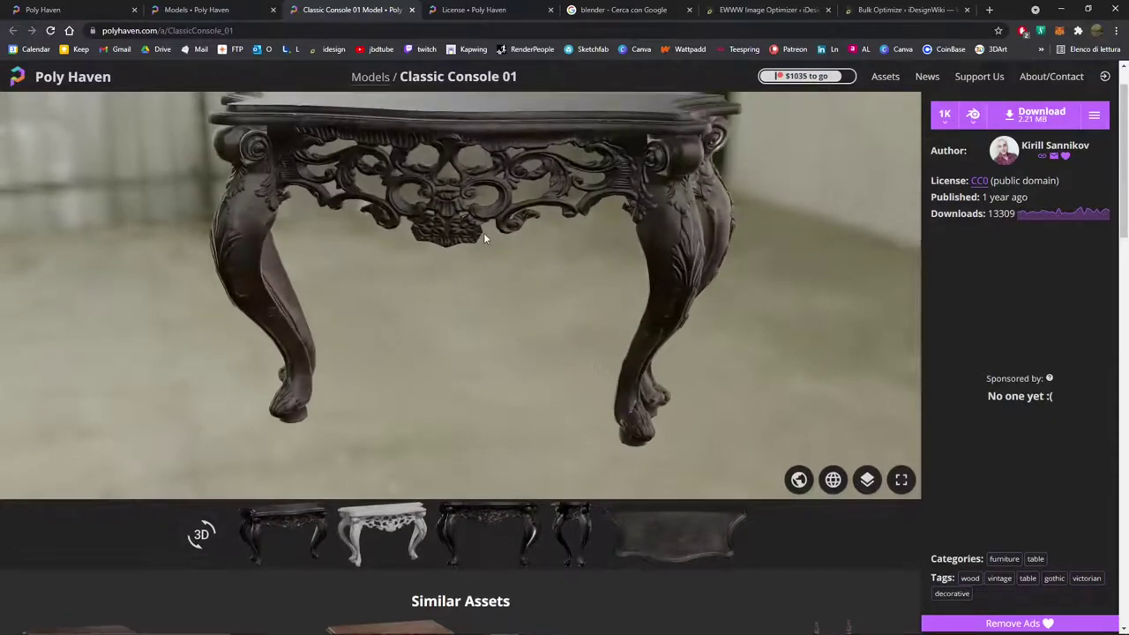
left_click_drag(525, 256, 510, 253)
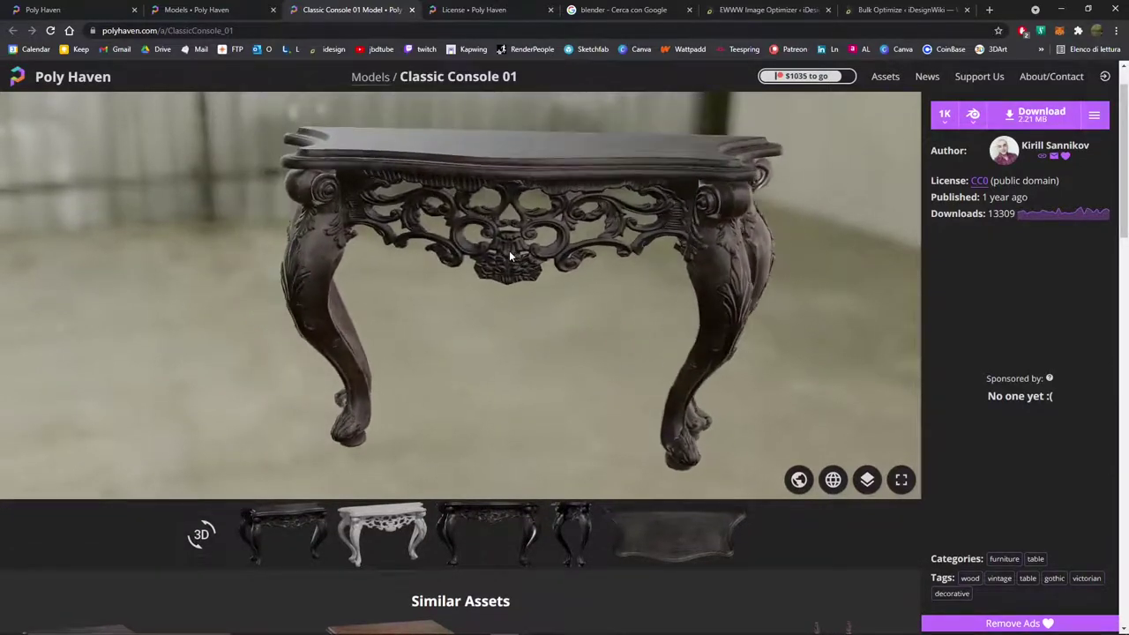
scroll(443, 264, "up", 3)
scroll(443, 264, "down", 3)
left_click_drag(445, 270, 417, 247)
- Change the preview's lighting environment and toggle the wireframe overlay on the console
mouse_move(799, 469)
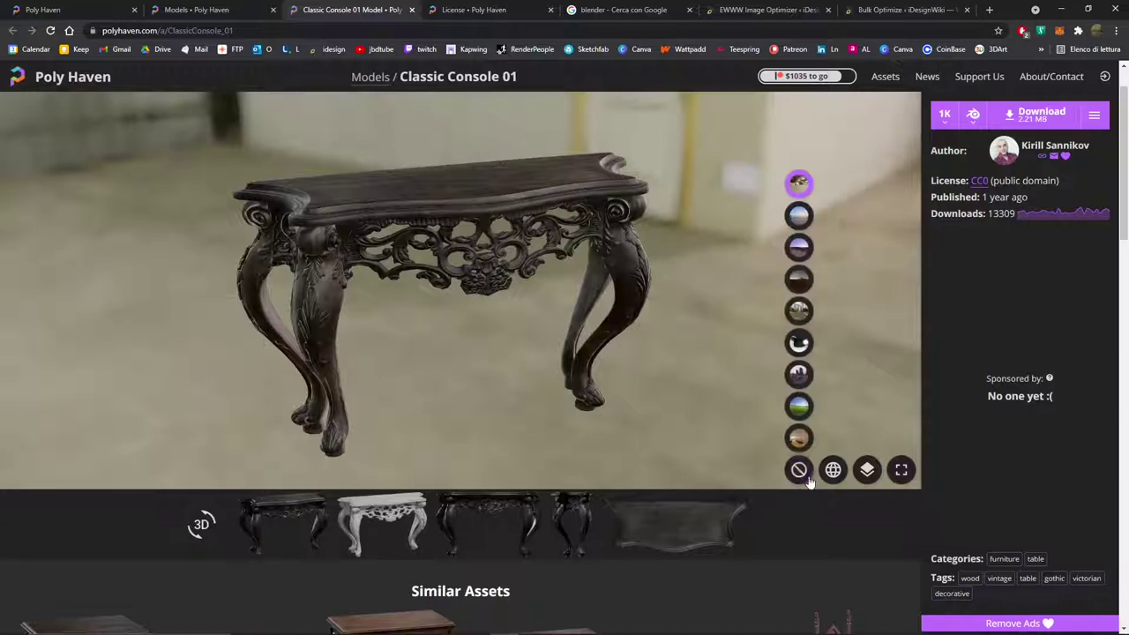
left_click(798, 280)
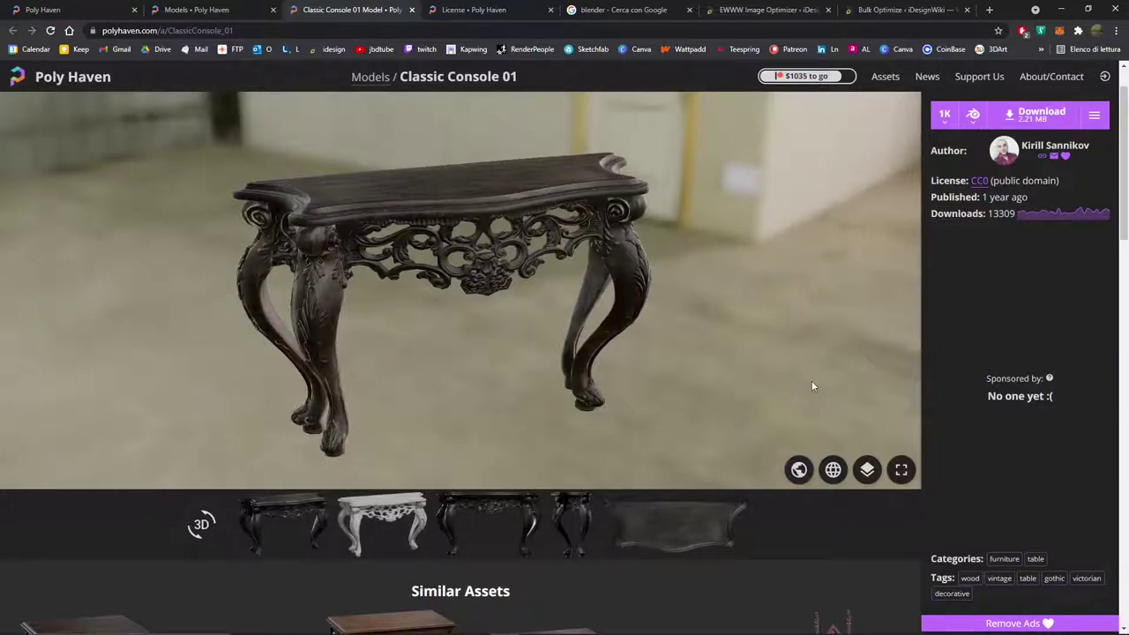
left_click(834, 473)
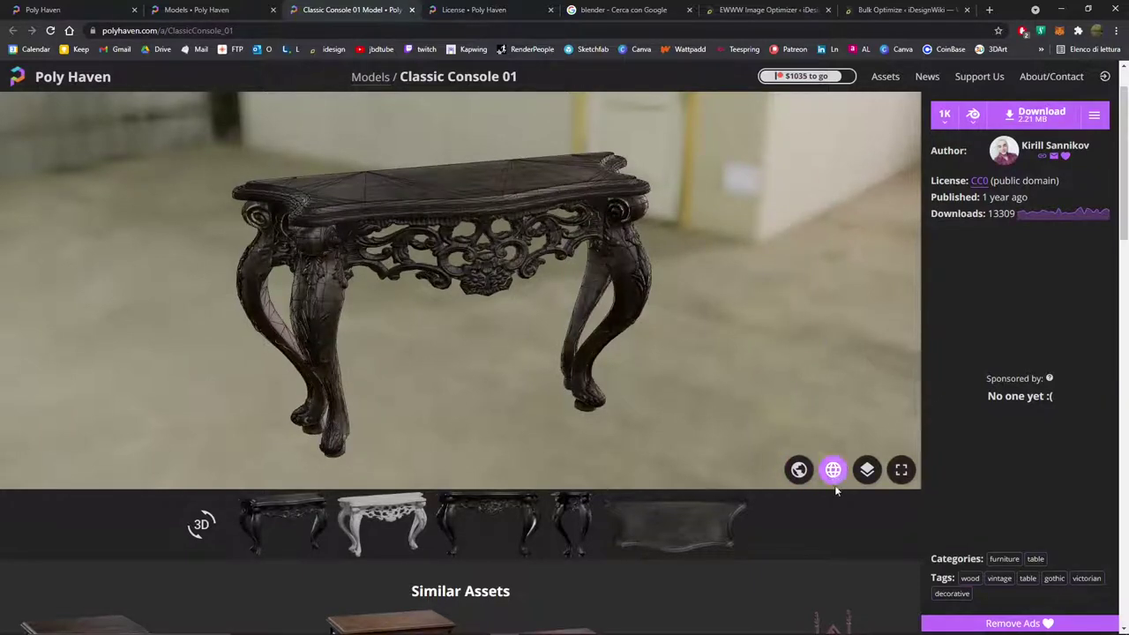
left_click(835, 475)
left_click(834, 472)
left_click(838, 471)
triple_click(840, 469)
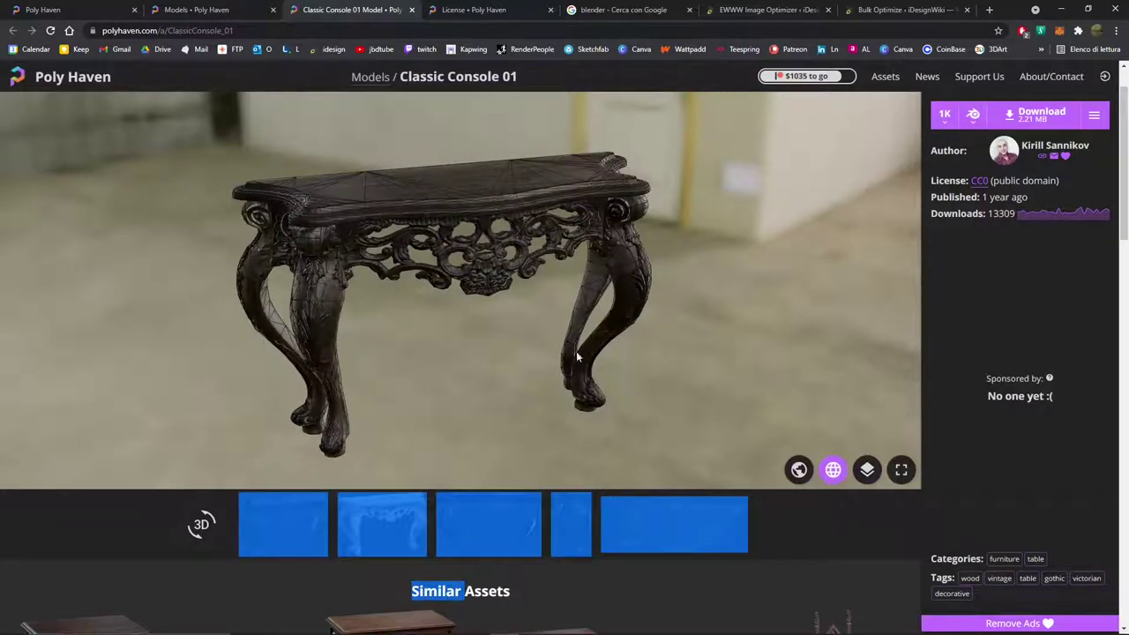
left_click(833, 469)
left_click(866, 468)
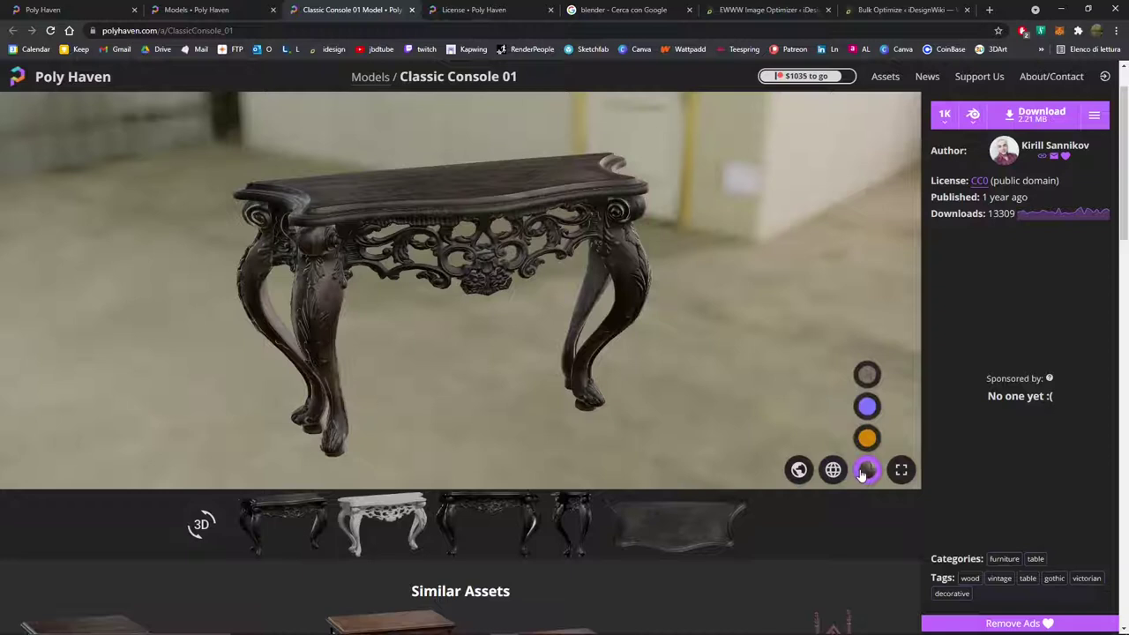
left_click(867, 406)
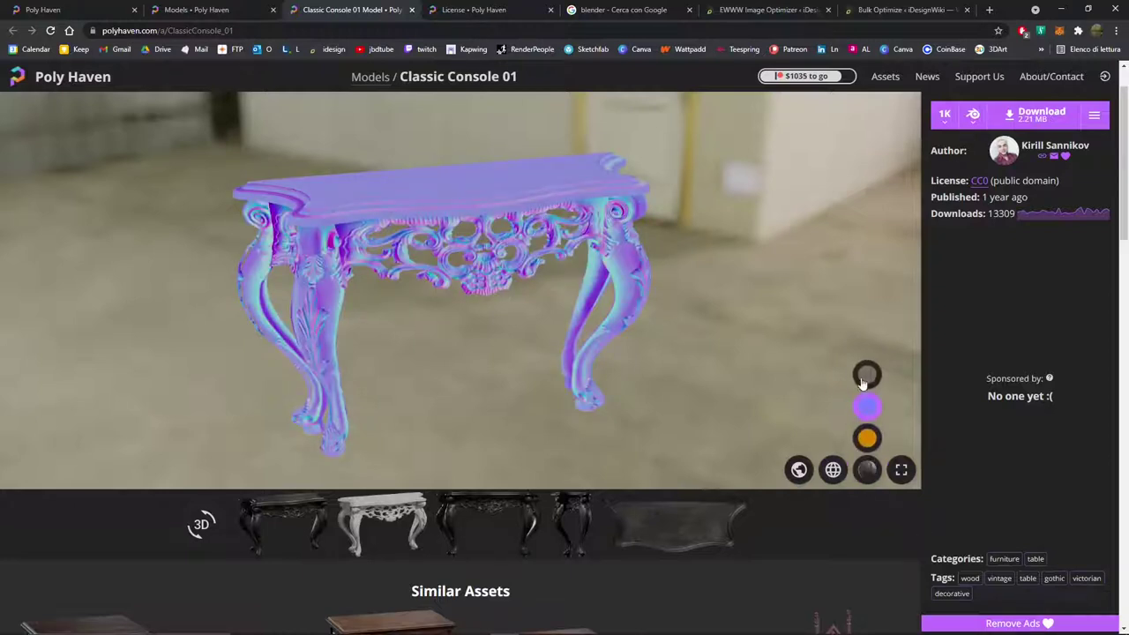
left_click(868, 405)
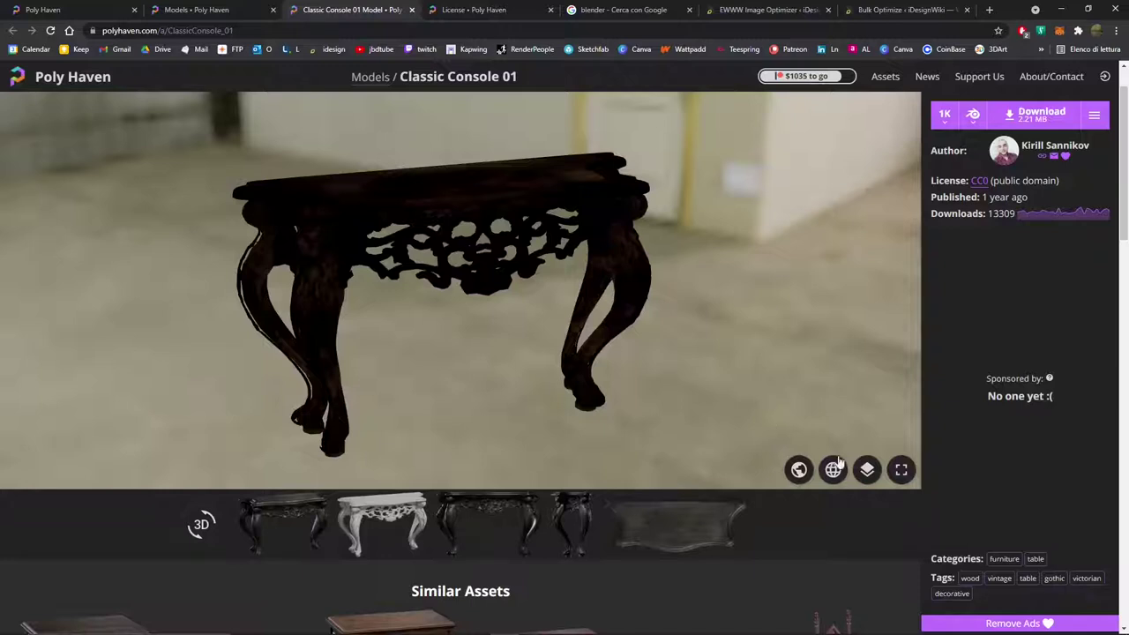
left_click(867, 439)
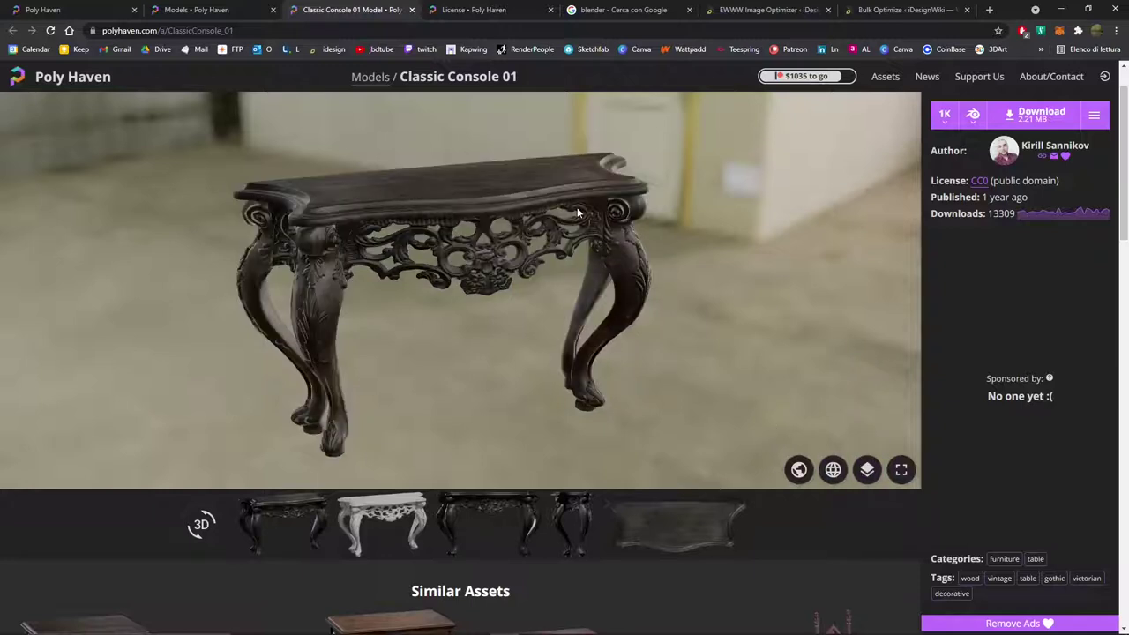
- Check the 1K resolution and Blend/glTF format options, then switch to the Google 'blender' results
mouse_move(865, 464)
left_click(947, 118)
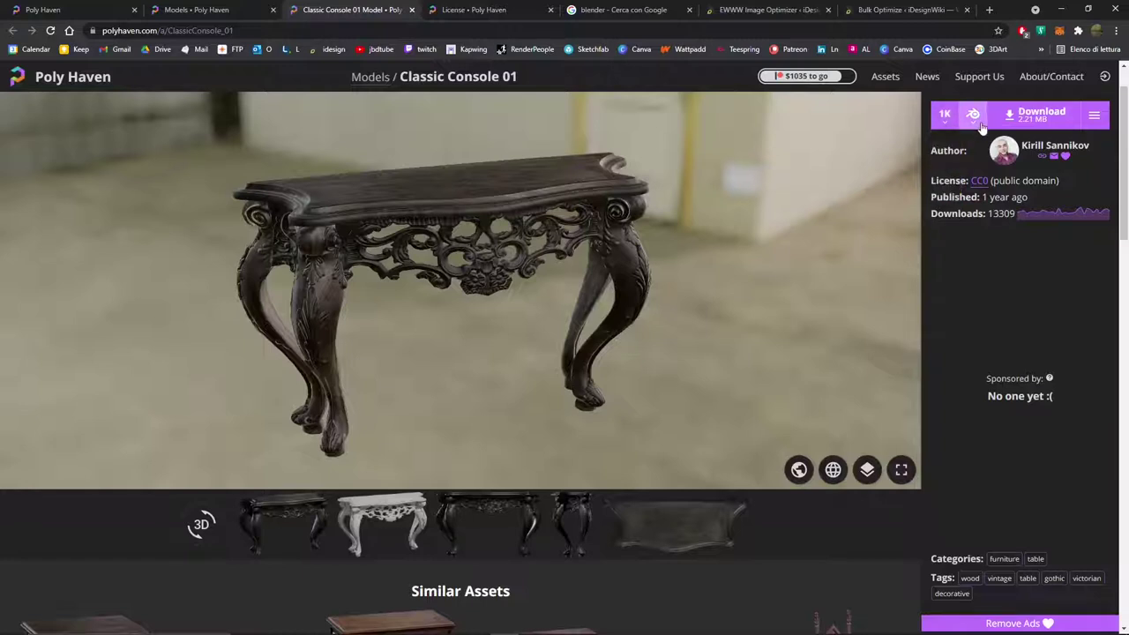
left_click(973, 117)
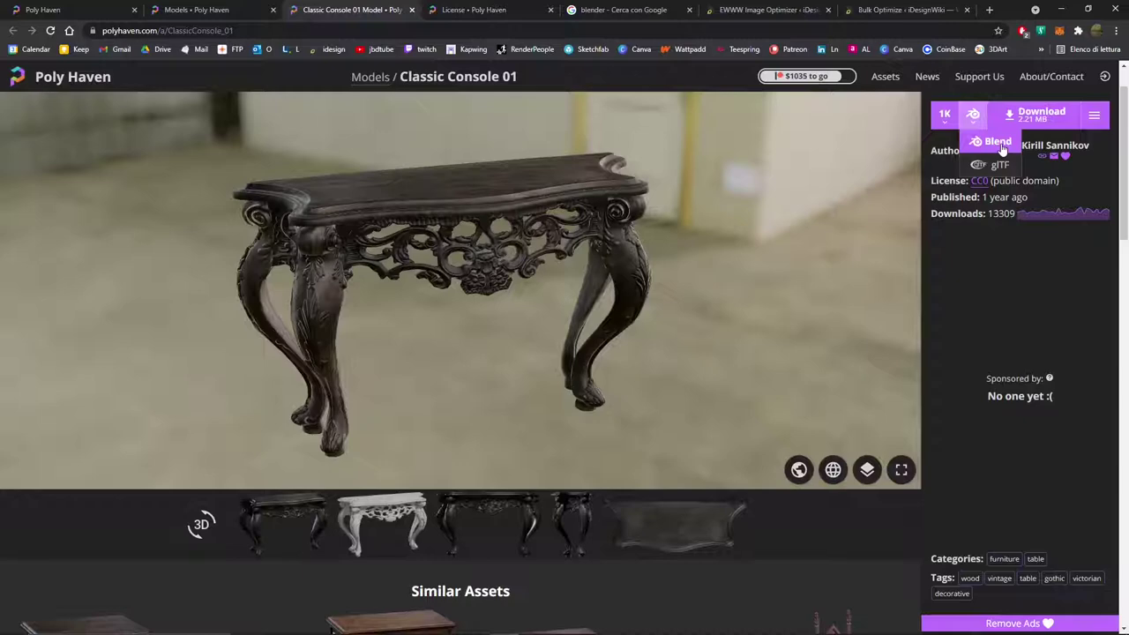
left_click(622, 10)
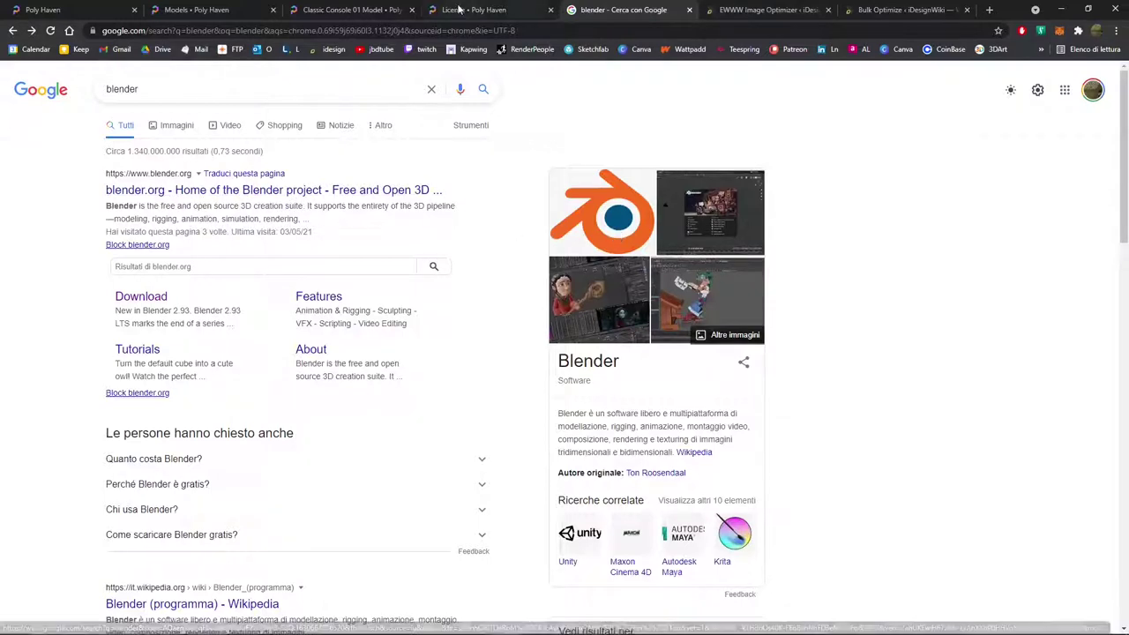
- Switch back to the Classic Console 01 model tab showing the Blend and glTF download formats
left_click(387, 9)
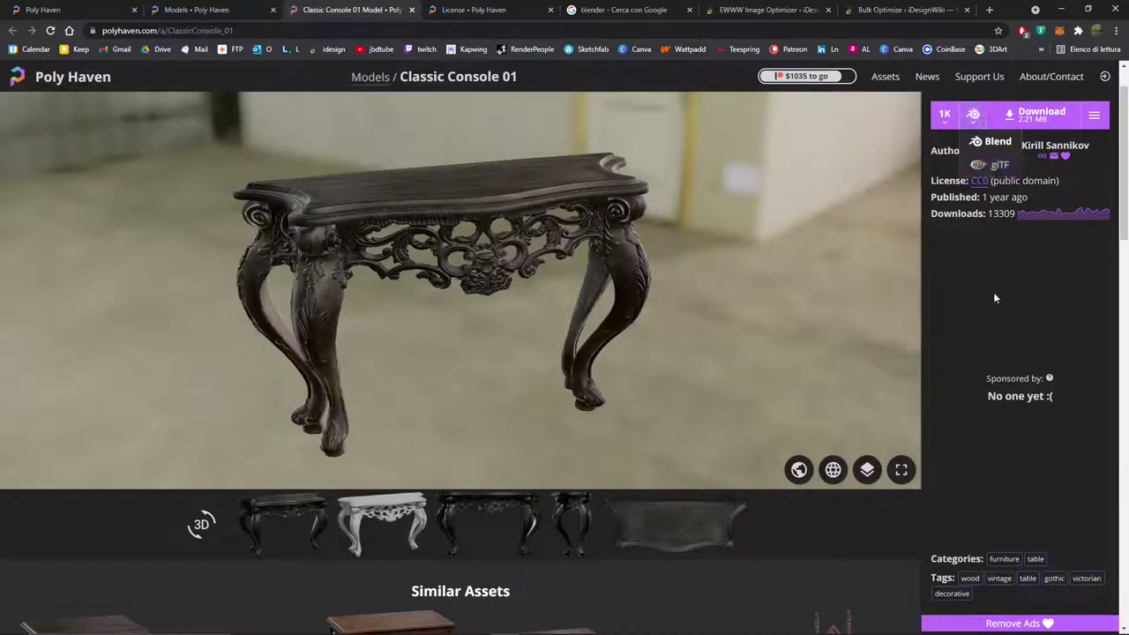
- Show the per-map texture file list and preview the console's Normal map
left_click(1029, 118)
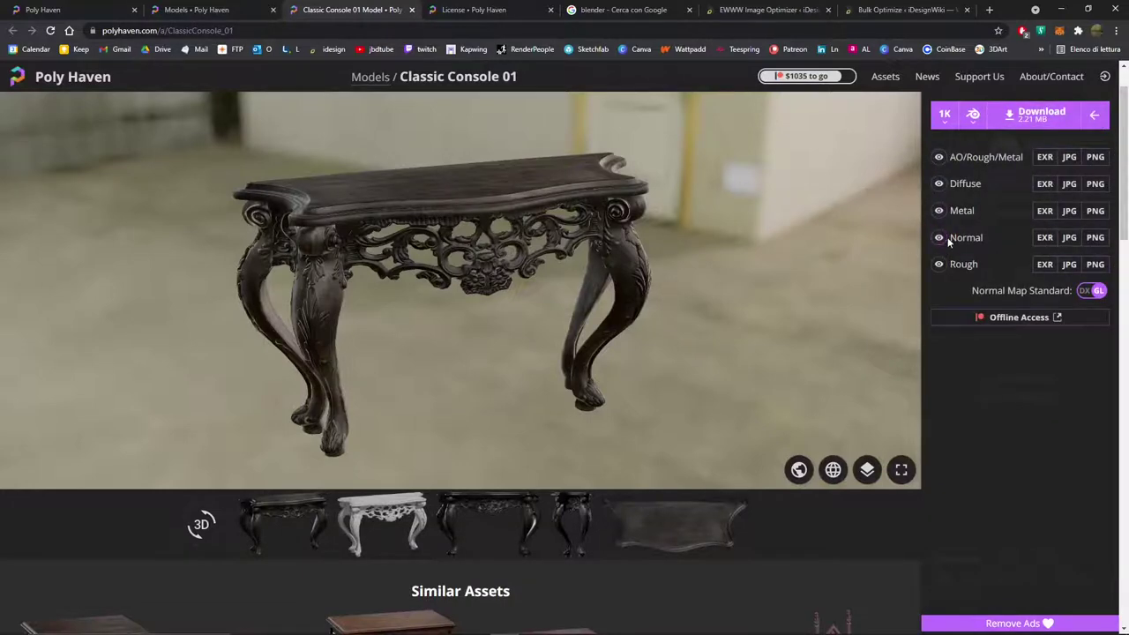
left_click(940, 239)
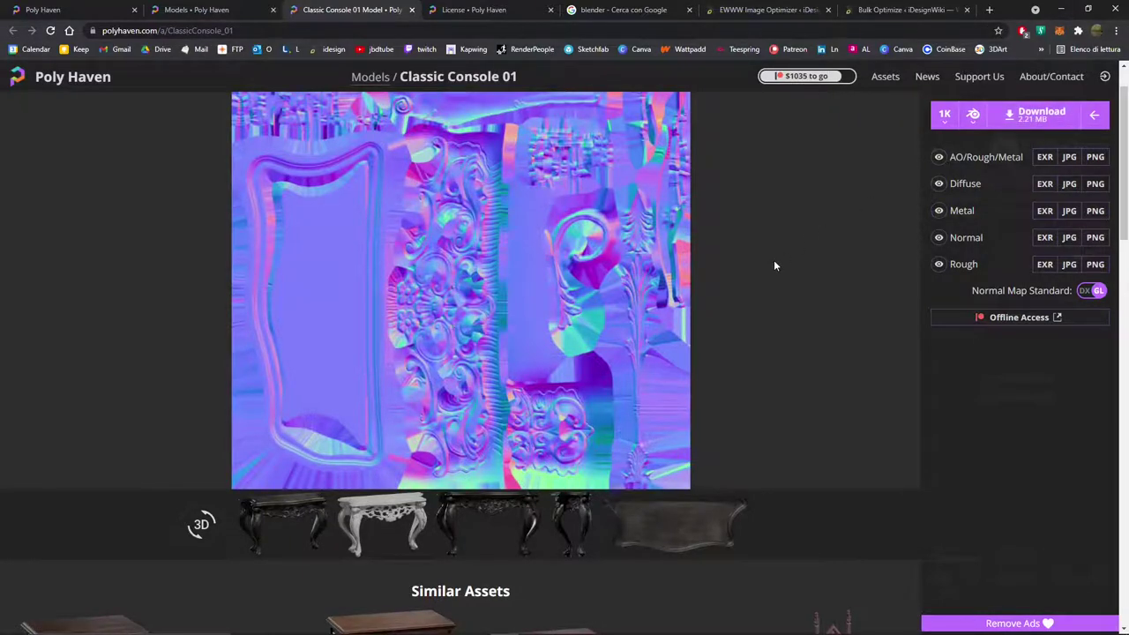
- Copy the textures folder and ClassicConsole_01_1k out of the downloaded zip, then browse to D:\WORKS
key("alt+Tab")
double_click(392, 158)
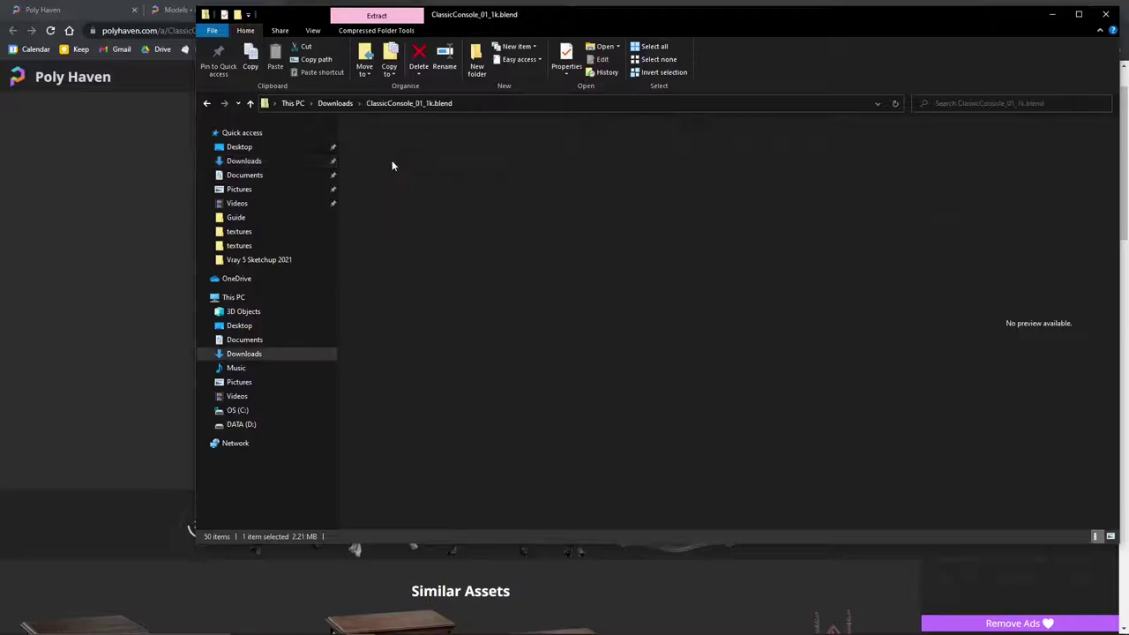
left_click_drag(402, 207, 371, 142)
right_click(371, 143)
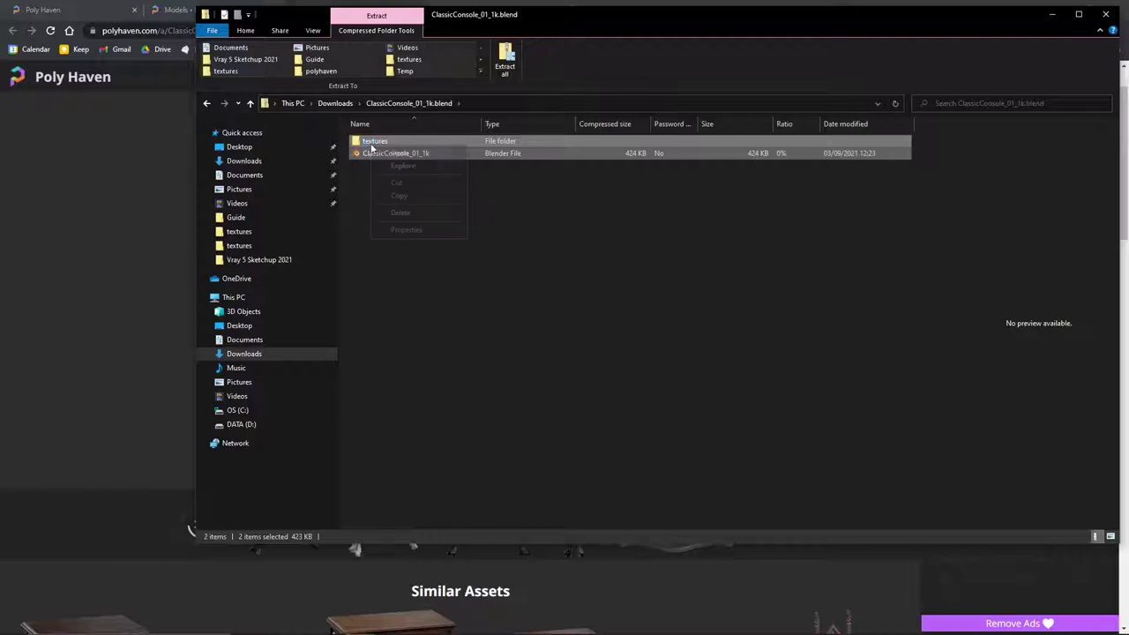
left_click(413, 196)
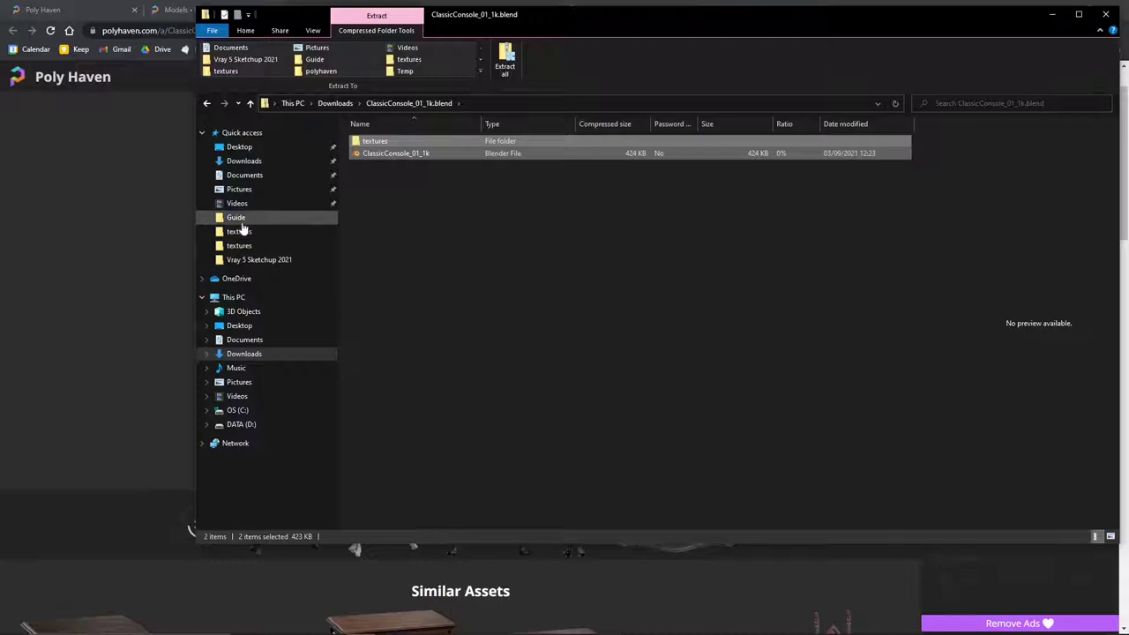
left_click(264, 260)
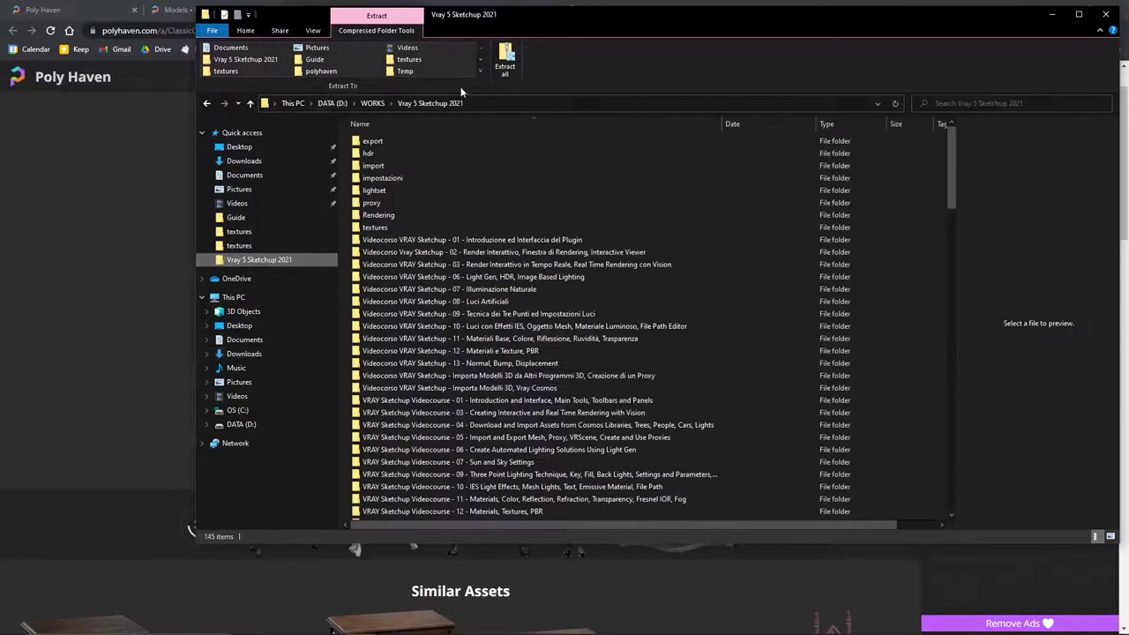
left_click(373, 103)
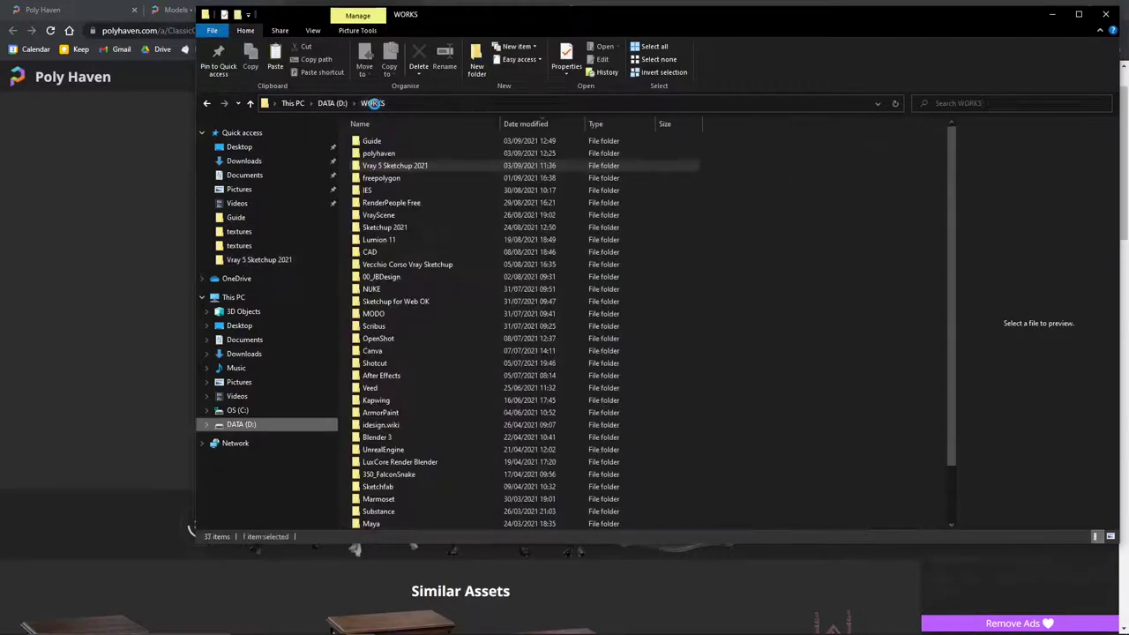
- Shrink the Explorer window and open the WORKS\polyhaven\ClassicConsole folder
left_click_drag(563, 547, 563, 320)
left_click(379, 154)
double_click(389, 157)
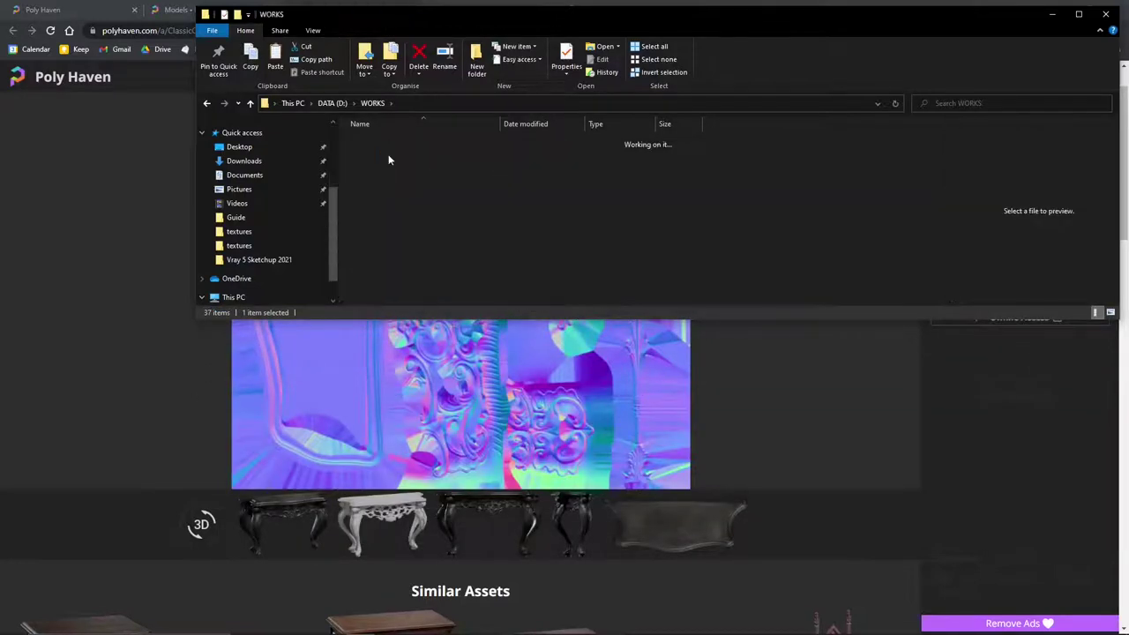
left_click(394, 144)
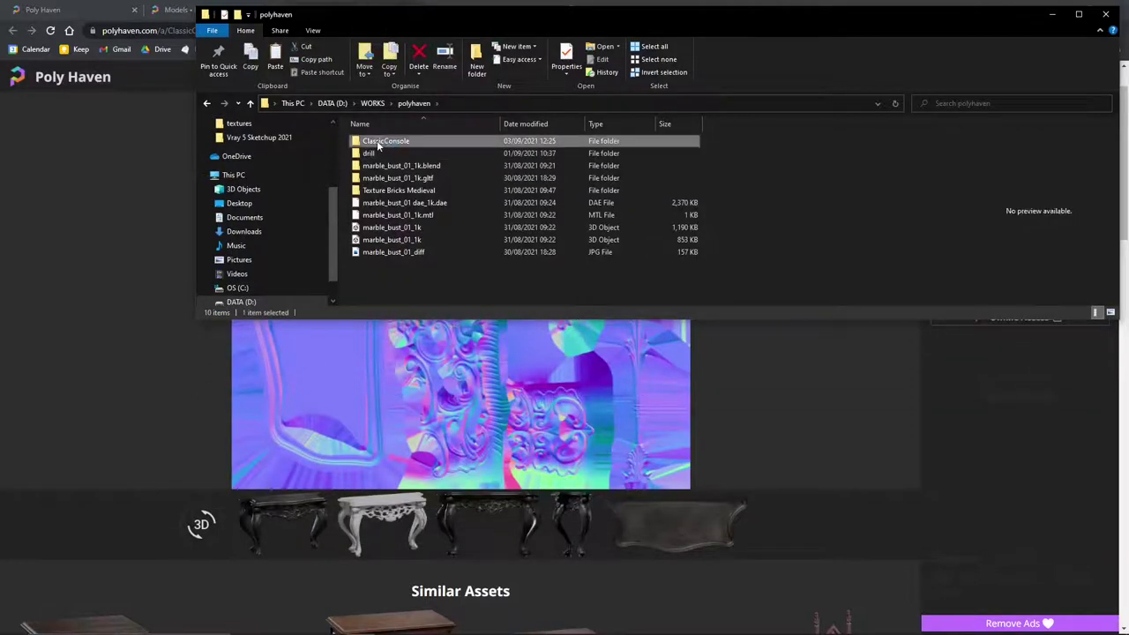
double_click(378, 142)
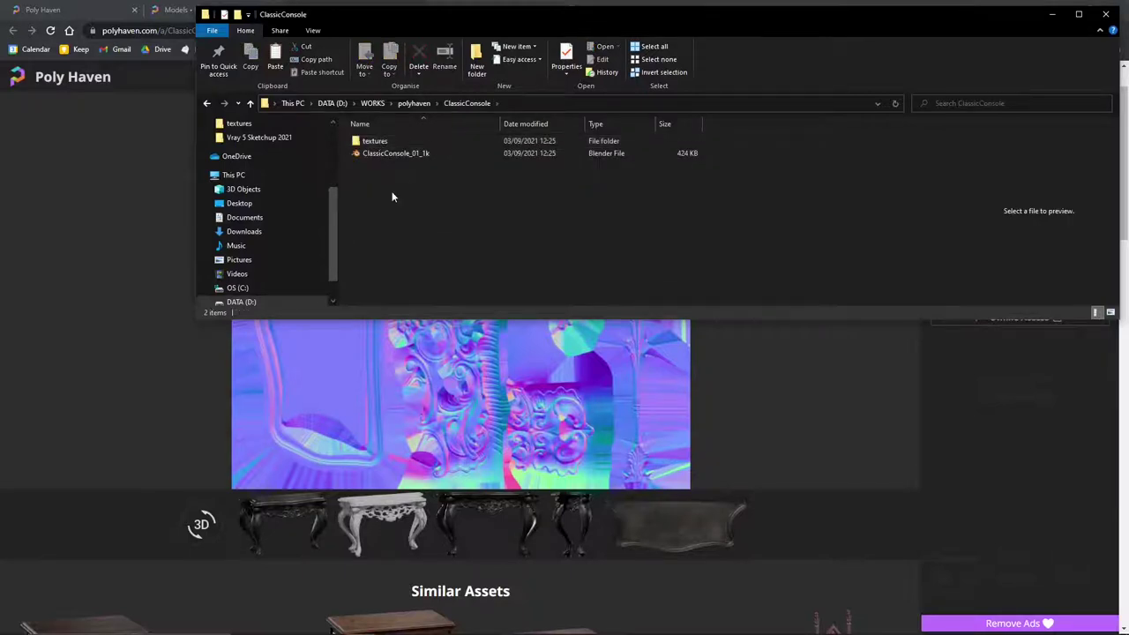
- Preview the 1k diff and roughness maps in textures, then go back and select ClassicConsole_01_1k
left_click(379, 153)
left_click(379, 153)
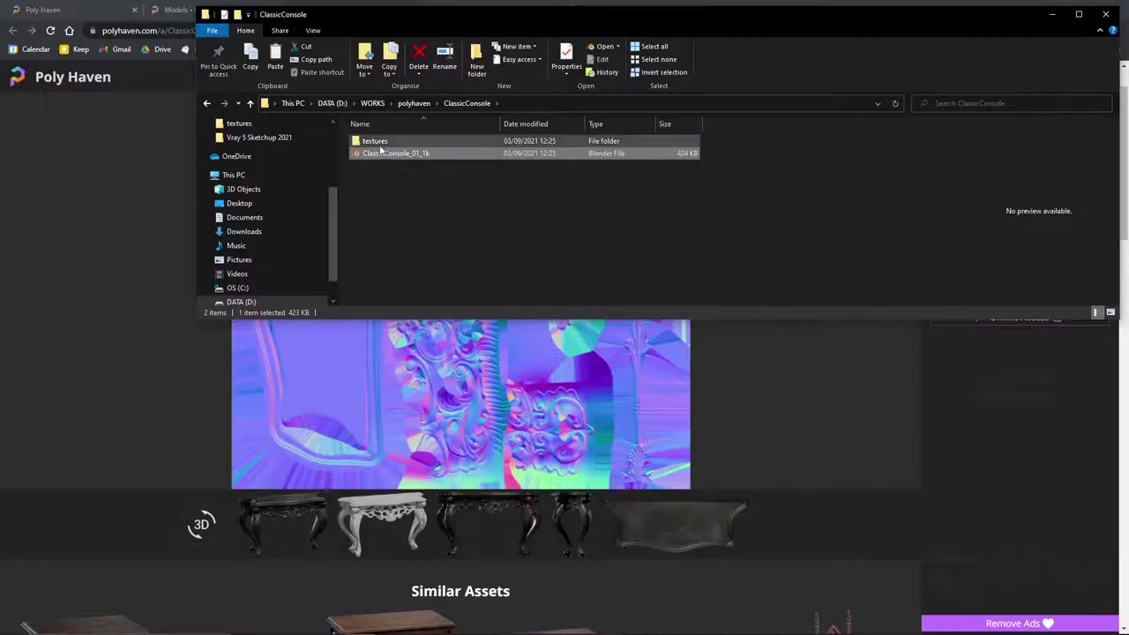
double_click(375, 141)
left_click(379, 150)
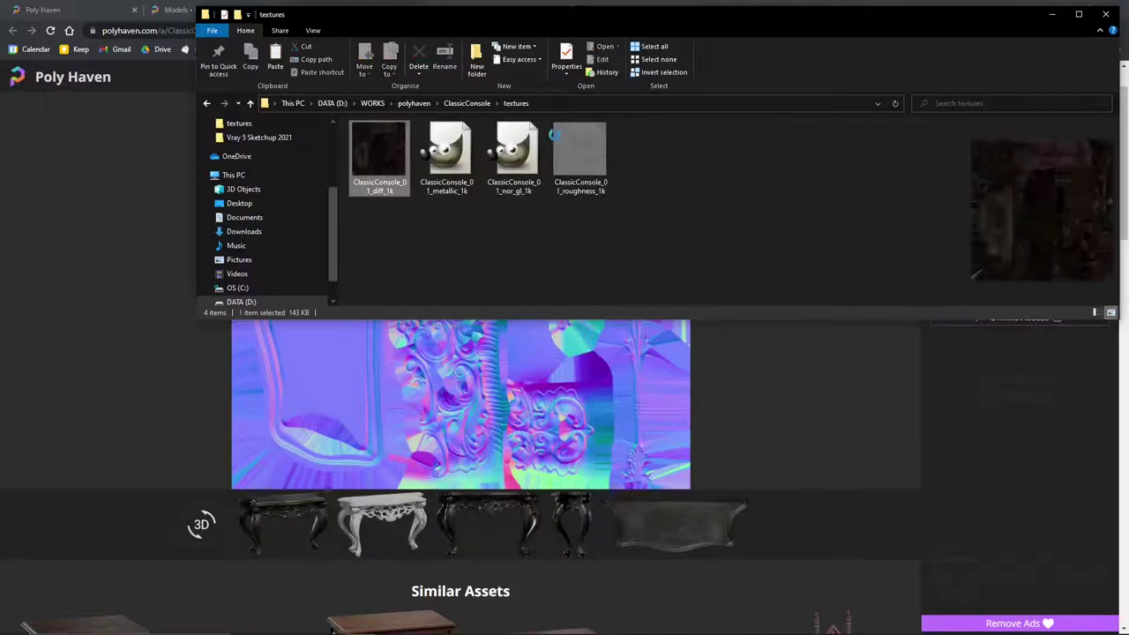
left_click(579, 150)
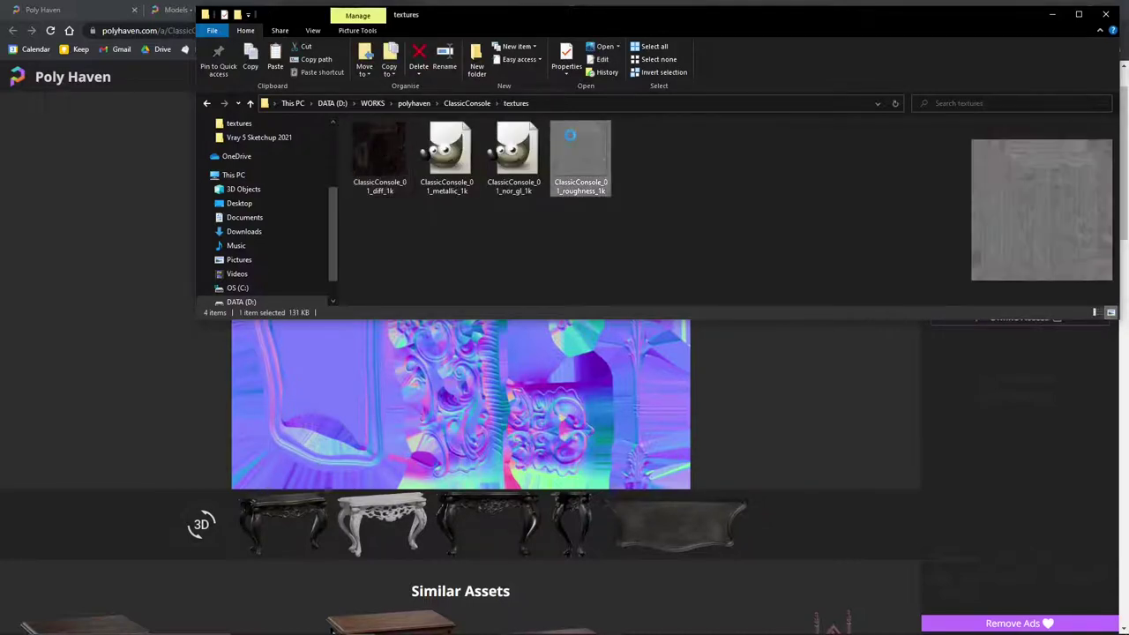
left_click(207, 104)
left_click(388, 156)
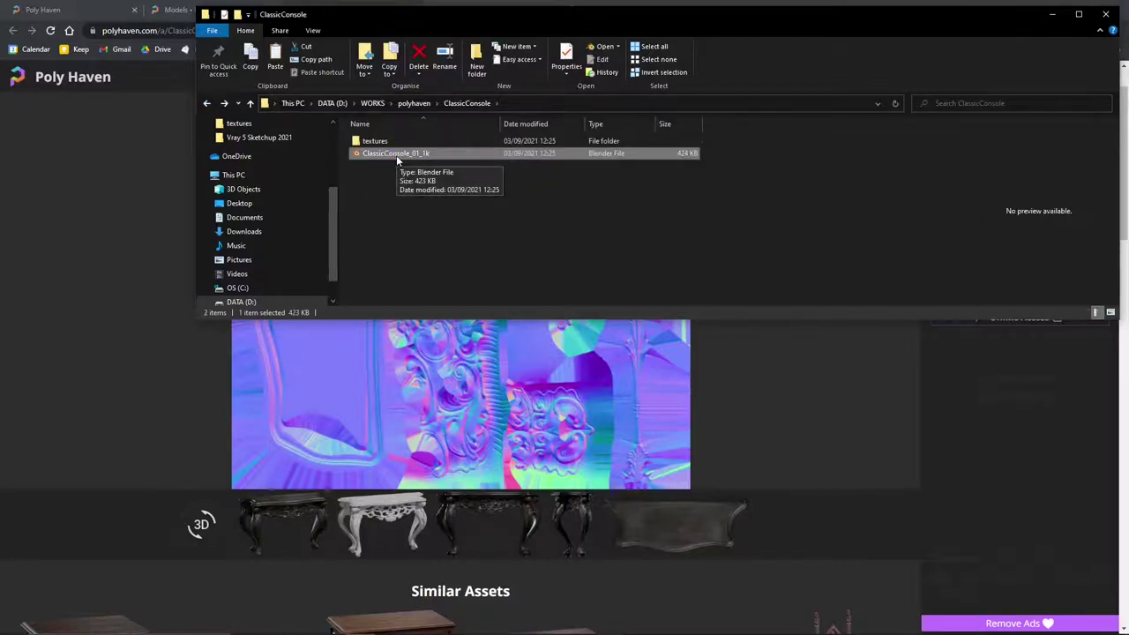
- Open ClassicConsole_01_1k.blend in Blender and orbit around the carved console table
double_click(395, 155)
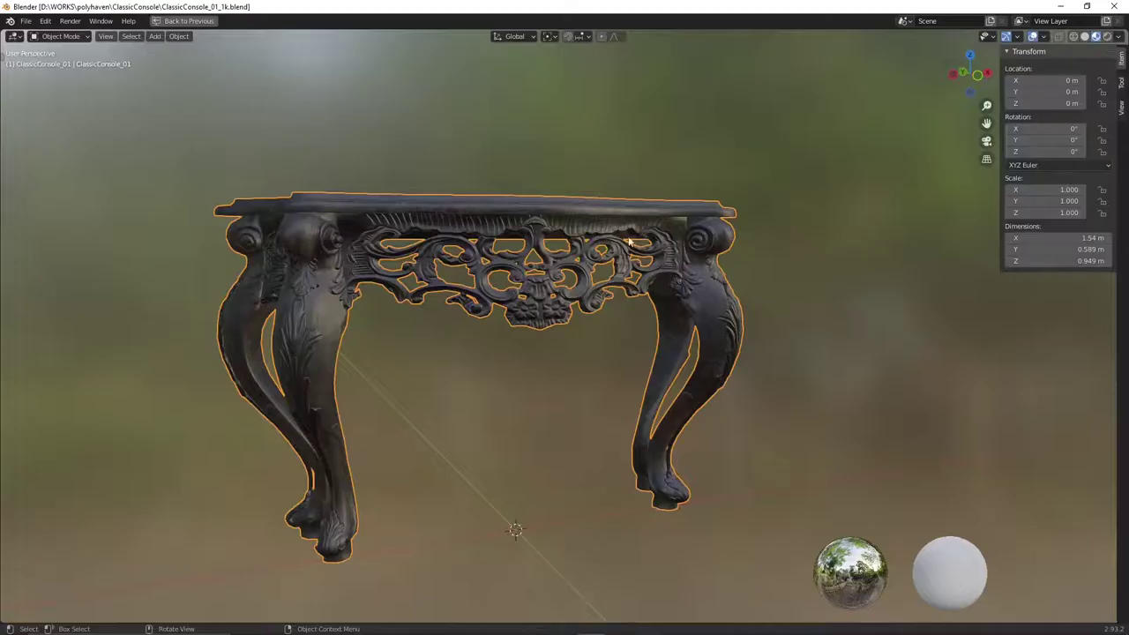
middle_click_drag(487, 272, 849, 558)
left_click(973, 552)
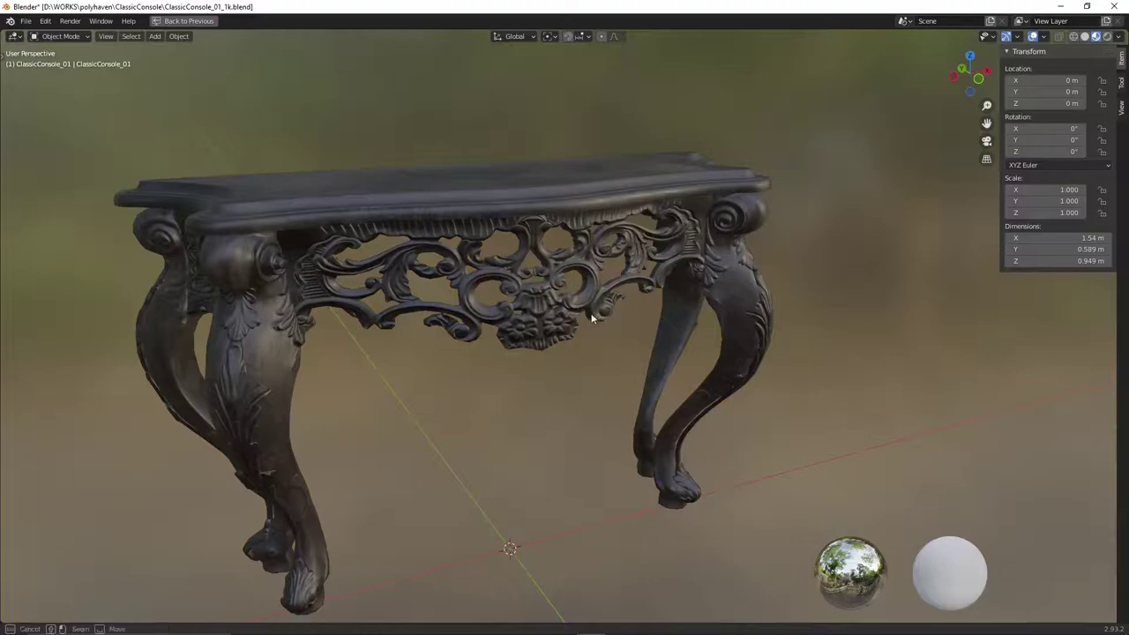
left_click(603, 285)
middle_click_drag(604, 285, 487, 276)
middle_click_drag(356, 246, 523, 309)
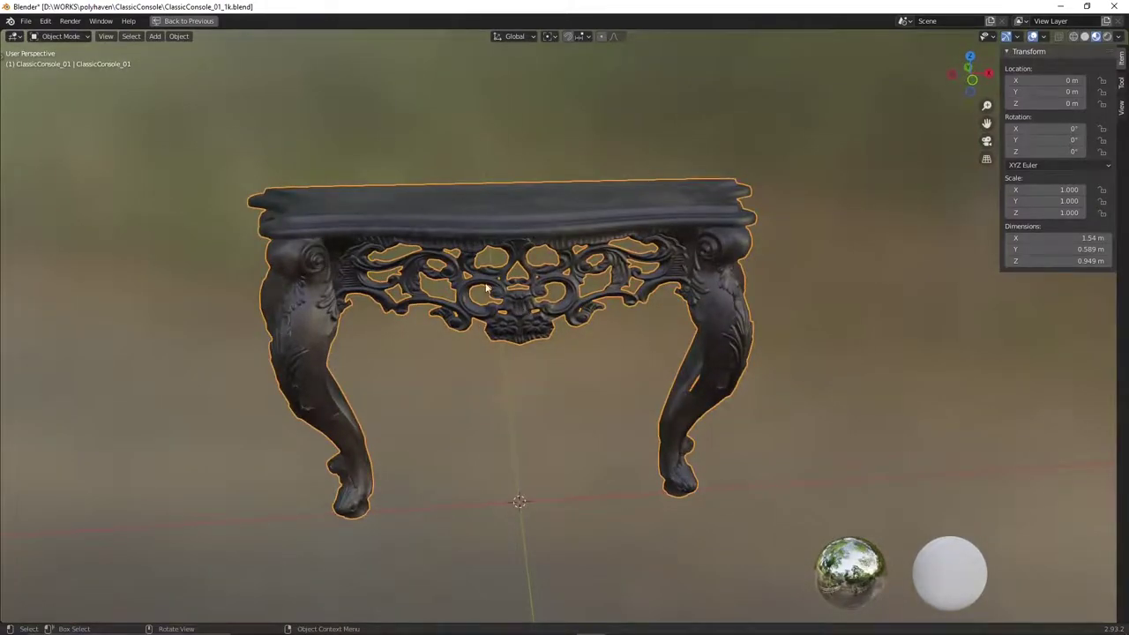
- Toggle the maximized viewport with Ctrl+Space and play the animation alongside the material nodes
key("ctrl+space")
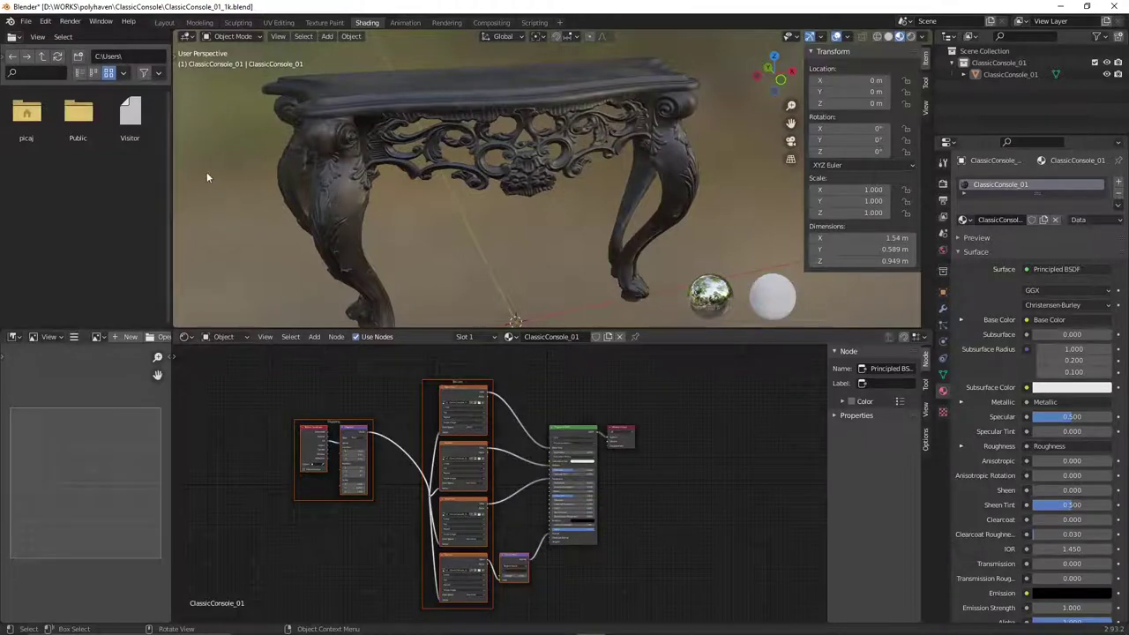
key("space")
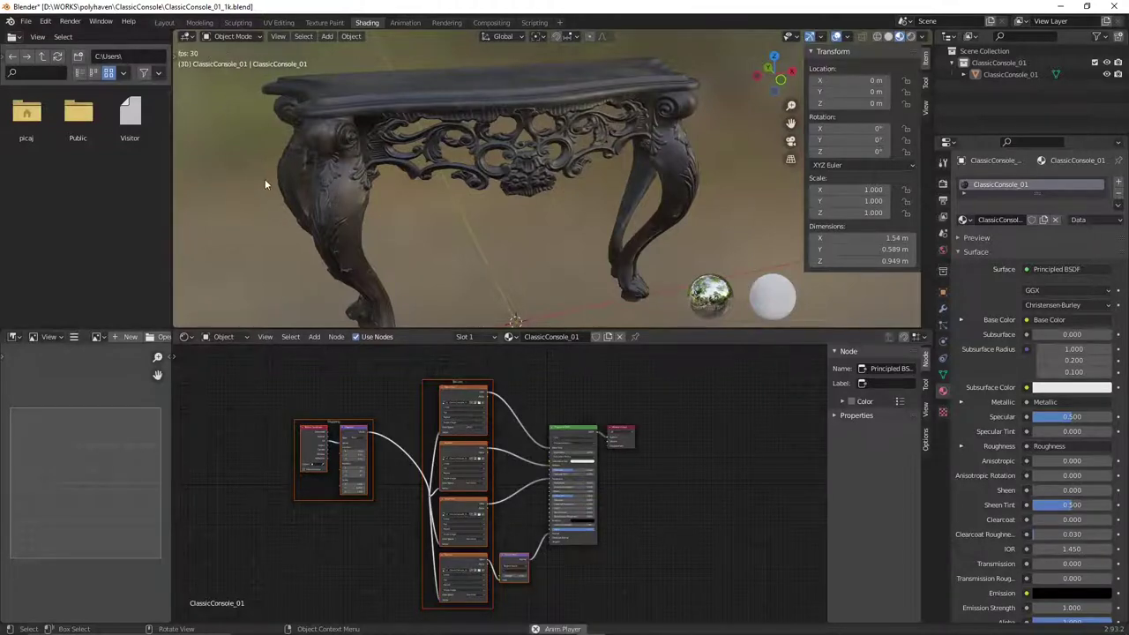
key("ctrl+space")
key("ctrl+space")
key("ctrl+space")
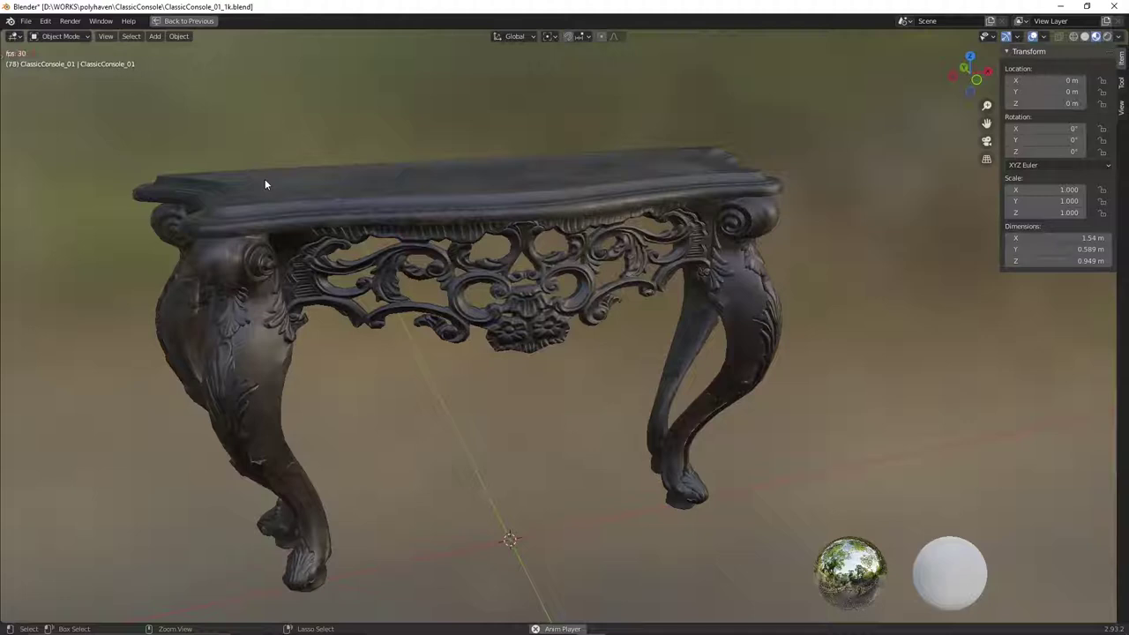
key("ctrl+space")
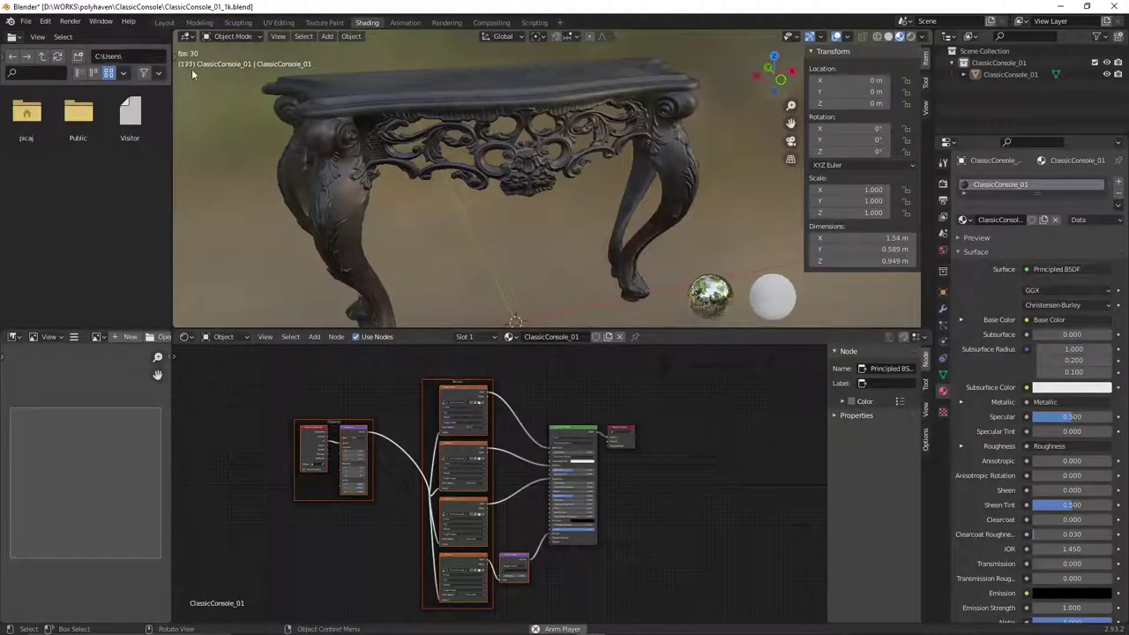
left_click(27, 22)
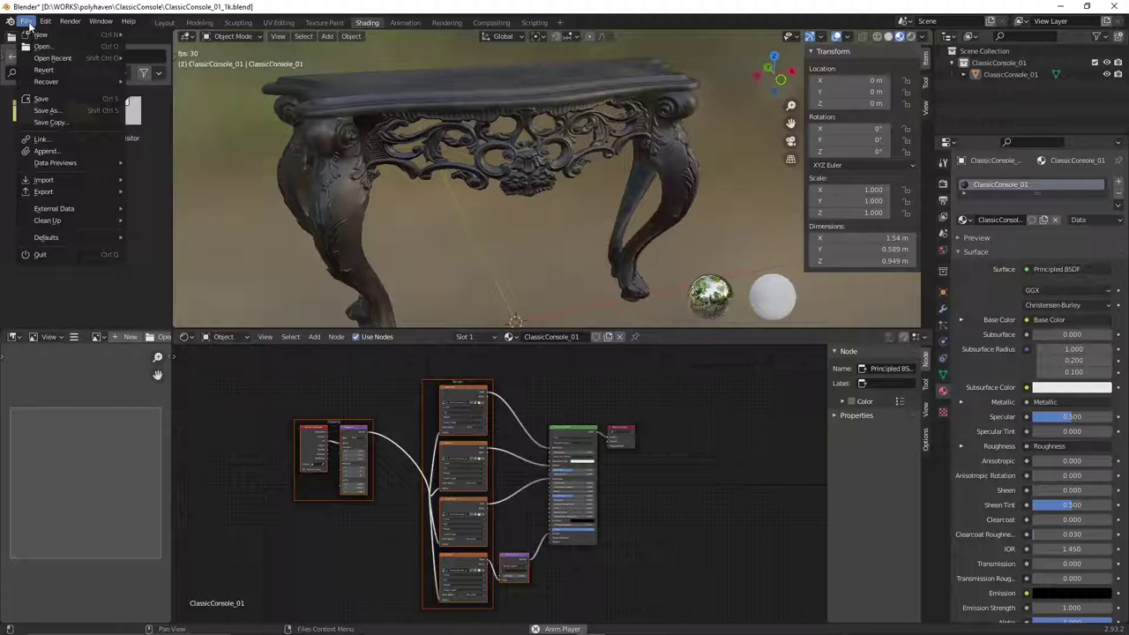
mouse_move(54, 192)
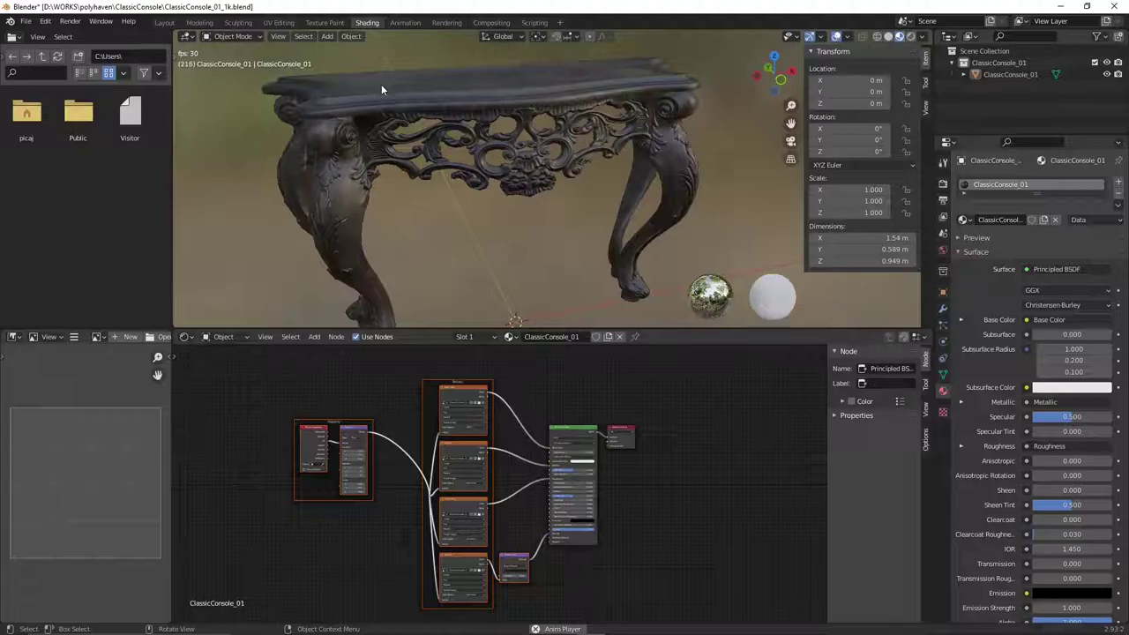
key("alt+Tab")
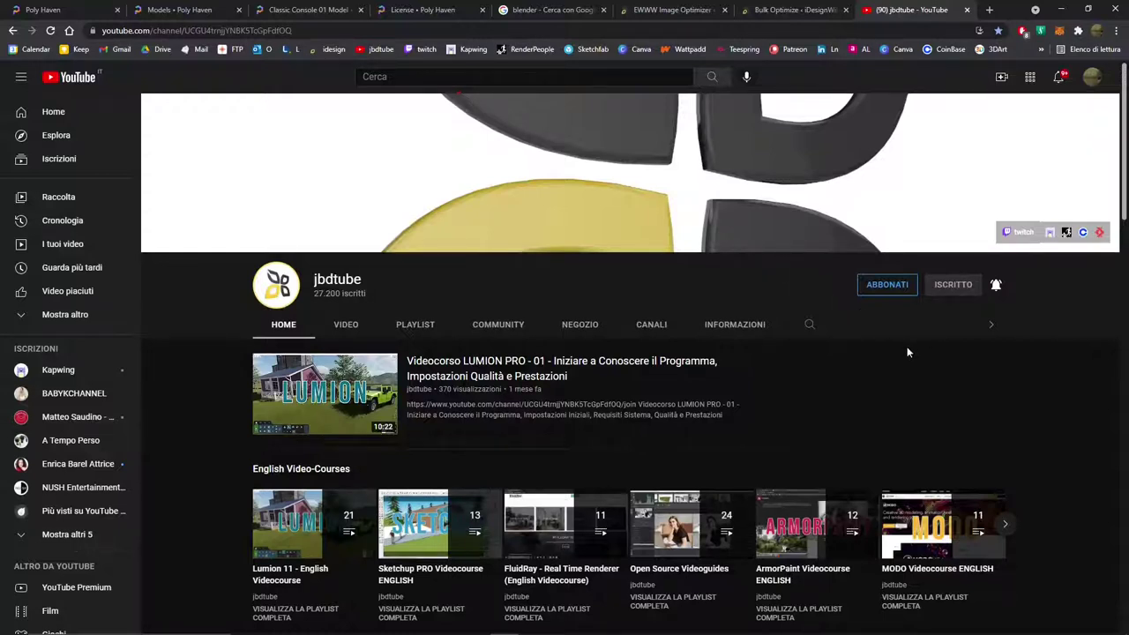
- Open the channel's Playlists tab and scroll to the VRAY for SketchUp and Lumion 11 courses
left_click(809, 325)
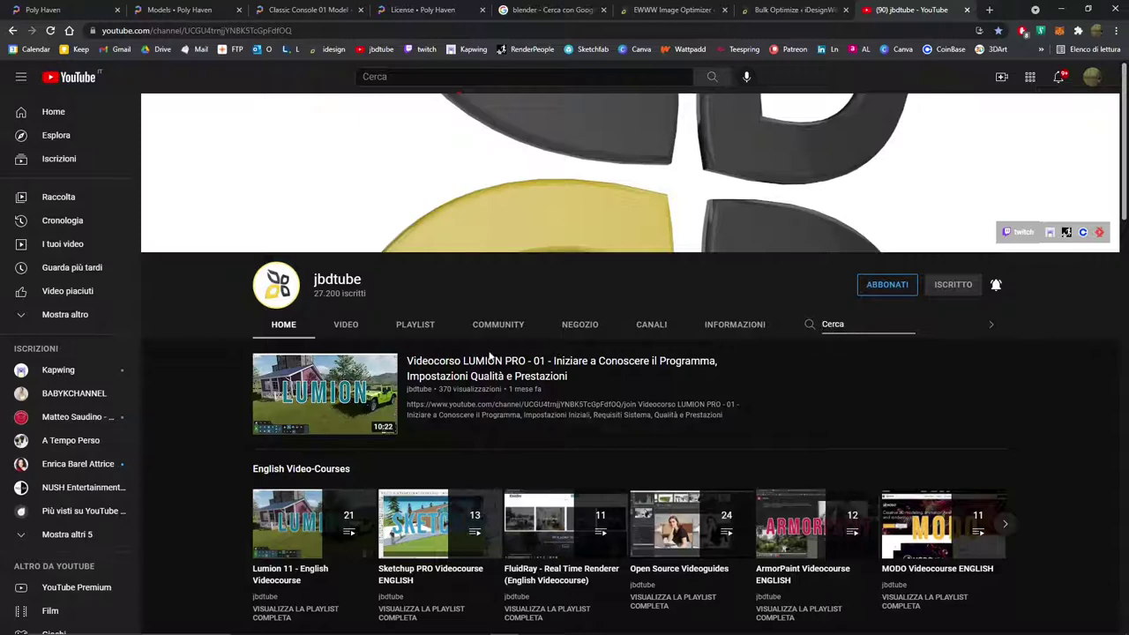
left_click(408, 334)
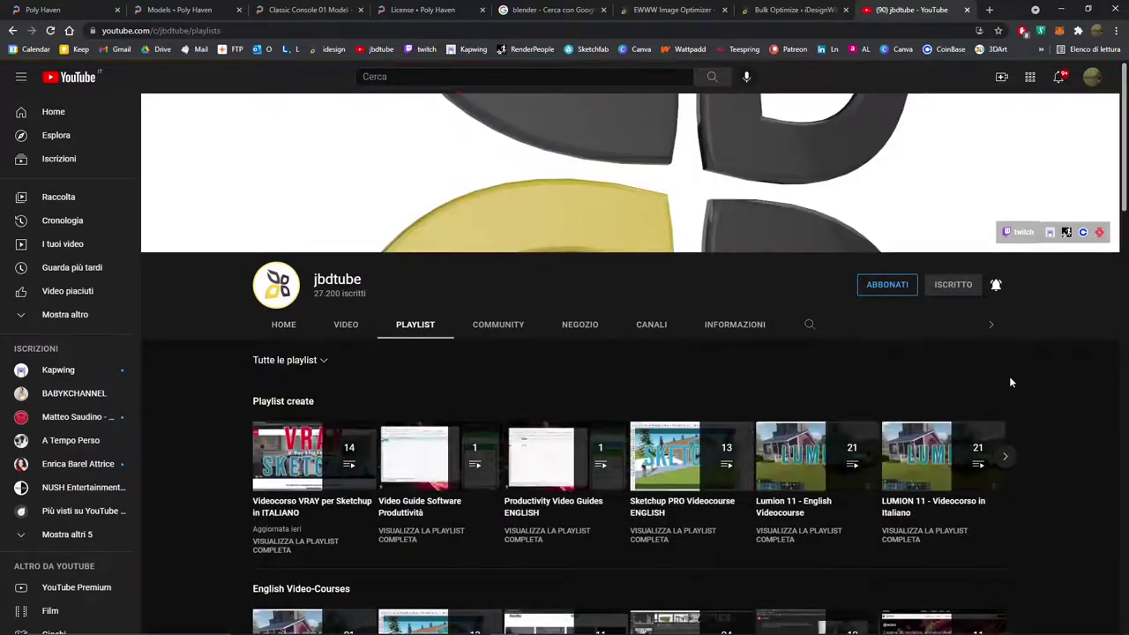
scroll(1010, 376, "down", 1)
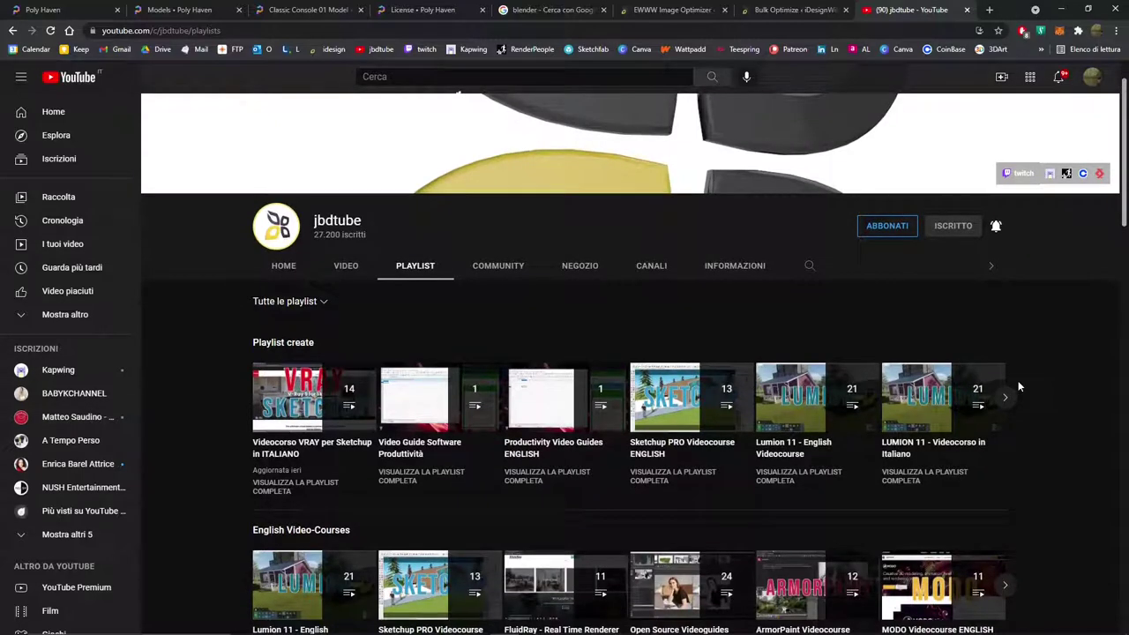